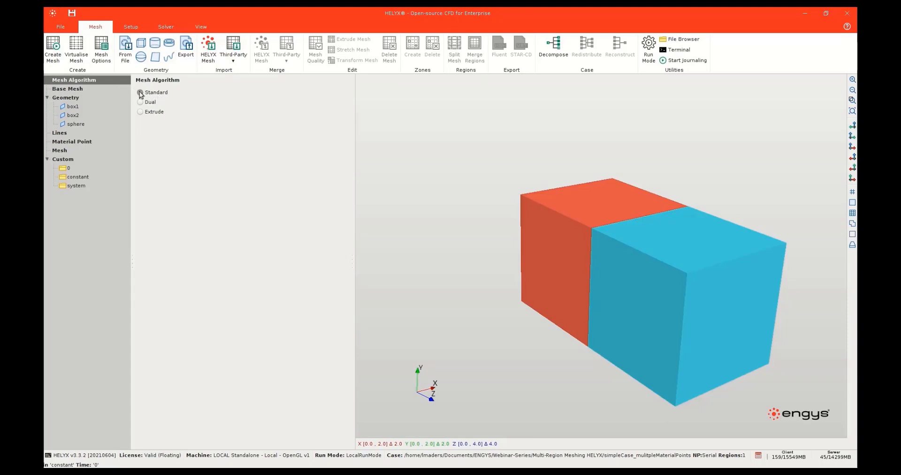
Set the spacing of the automatic base mesh to 0.2 m
left_click(75, 89)
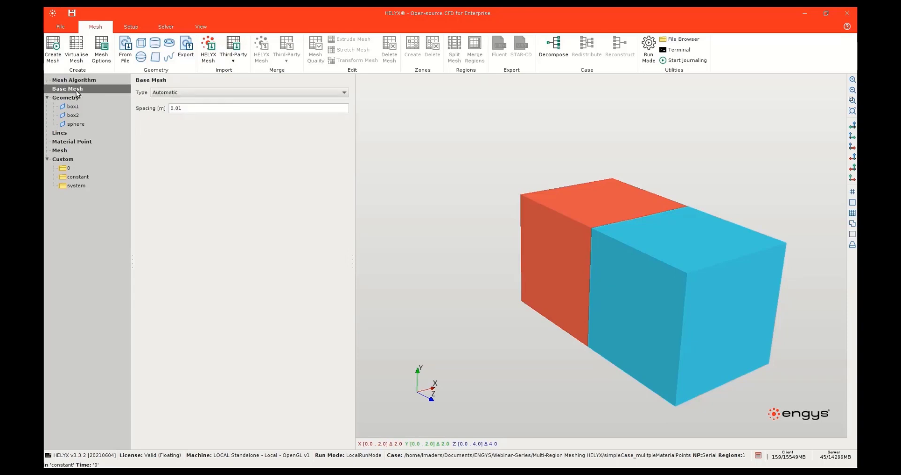
left_click(204, 109)
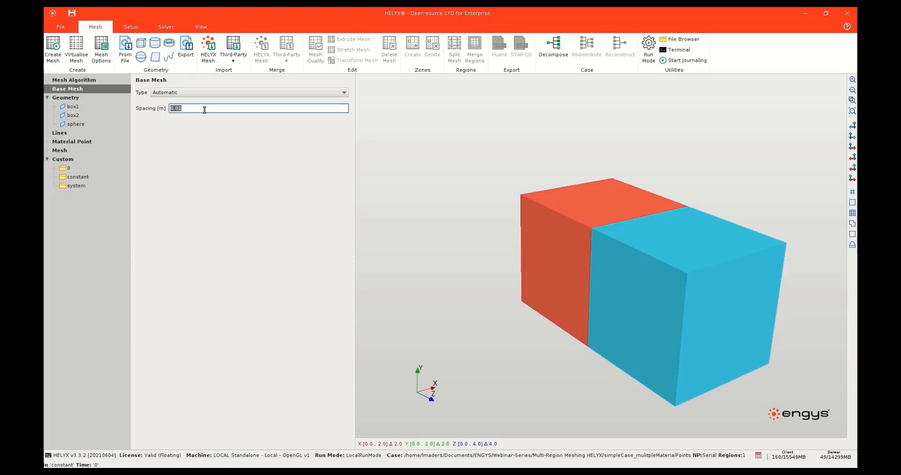
type("0")
Add a second sphere with its centre at (1, 1, 1) and a radius of 0.5 m, matching the existing sphere
left_click(71, 107)
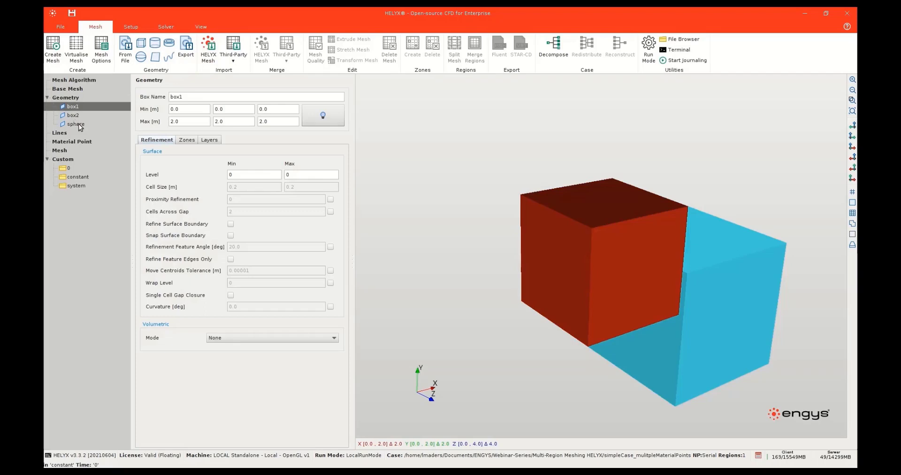
left_click(75, 123)
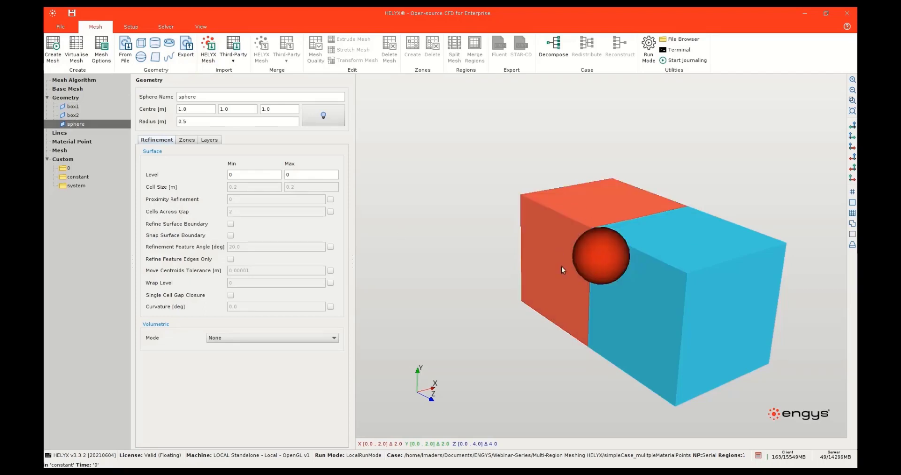
left_click_drag(561, 266, 592, 236)
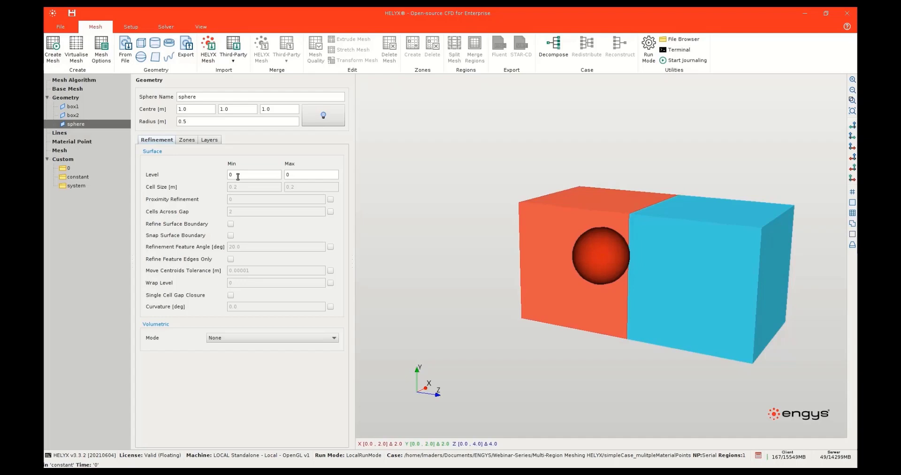
left_click(141, 56)
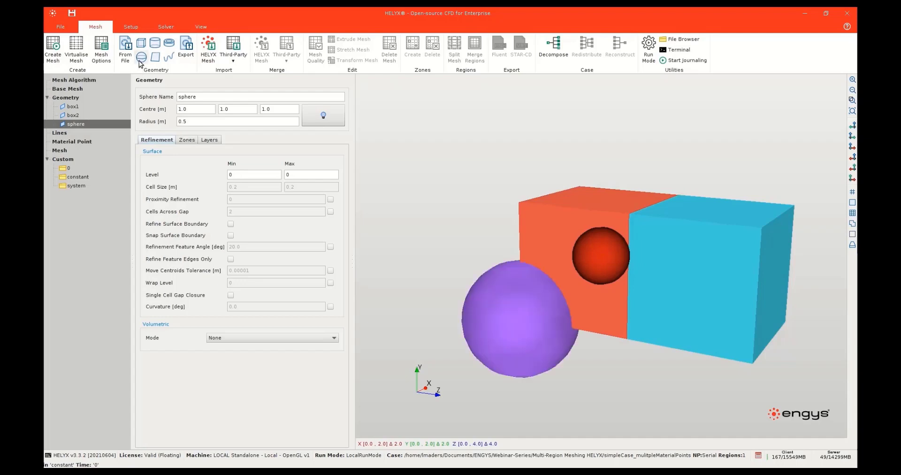
left_click(194, 109)
type("1")
key("Tab")
type("1")
key("Tab")
type("1")
left_click(199, 121)
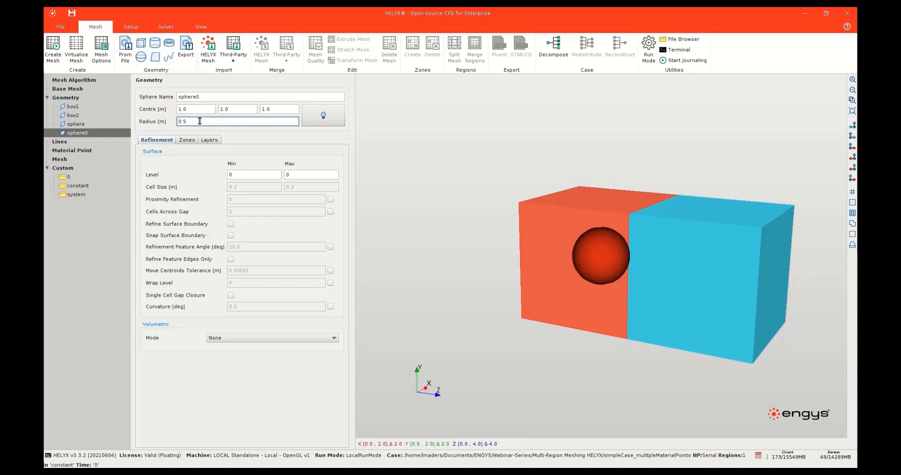
left_click(202, 110)
Rename the new sphere to volRef-sphere and set its volumetric refinement mode to Inside with inside level 2
left_click(202, 96)
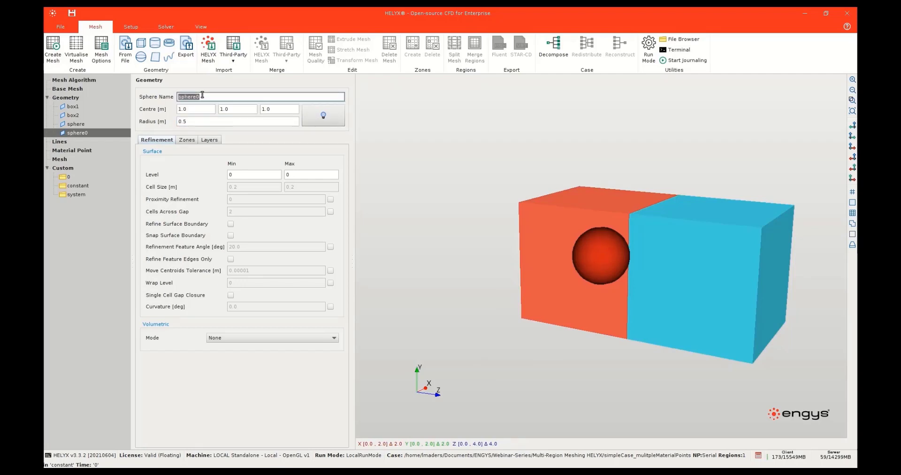
type("volRef-")
left_click(228, 337)
left_click(223, 358)
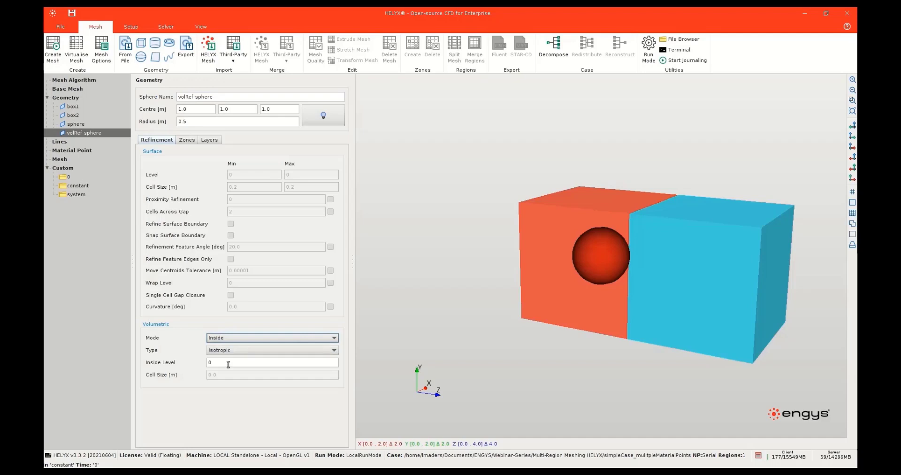
double_click(228, 362)
type("2")
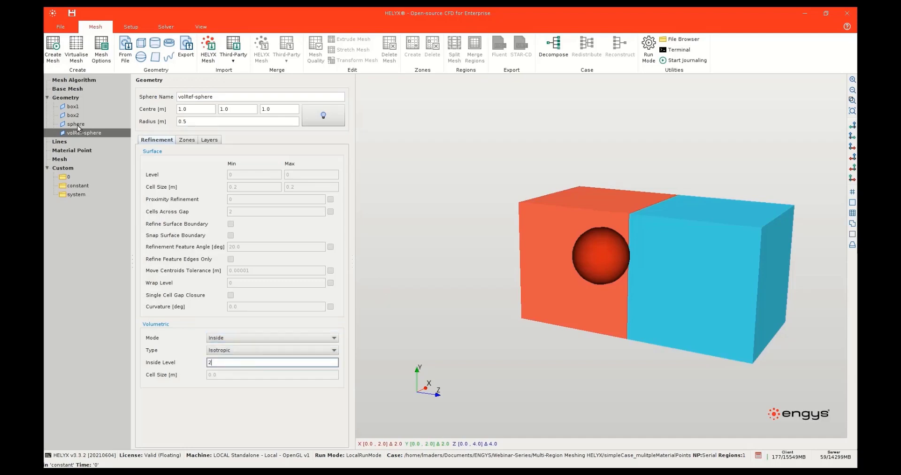
Open the material point settings and display the geometry as wireframe so the inside of the boxes can be seen
left_click(75, 151)
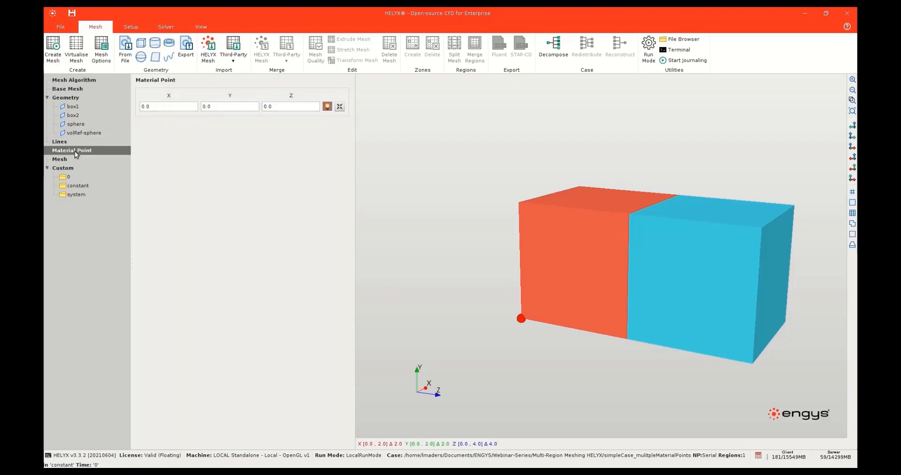
mouse_move(432, 236)
left_mouse_down()
mouse_move(420, 234)
mouse_move(429, 236)
left_mouse_up()
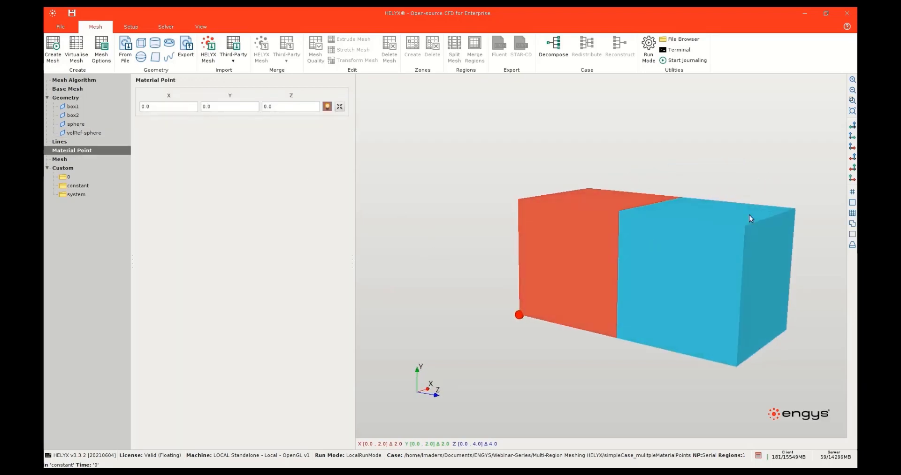
left_click(852, 192)
left_click_drag(610, 327, 553, 297)
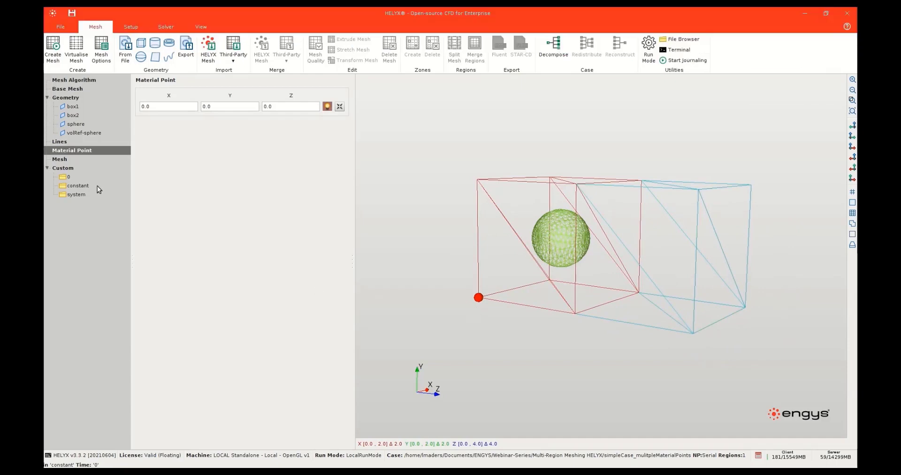
Enable Use Multiple Material Points in the general advanced mesh options
left_click(102, 55)
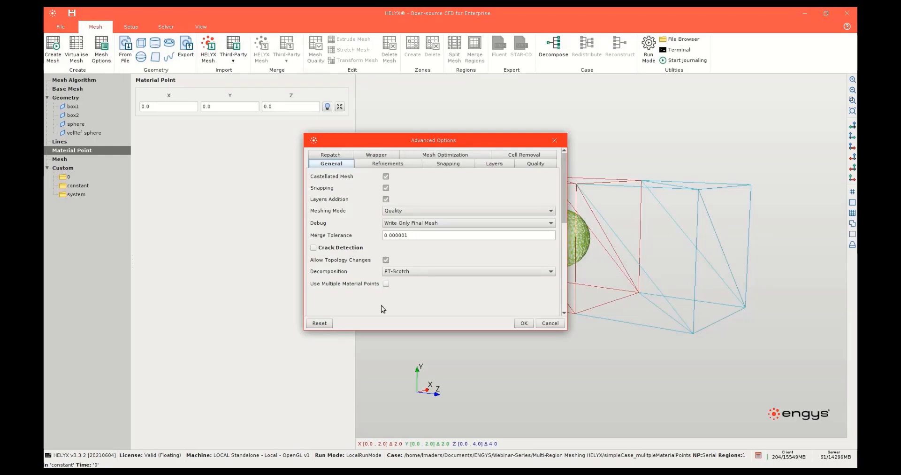
left_click(385, 284)
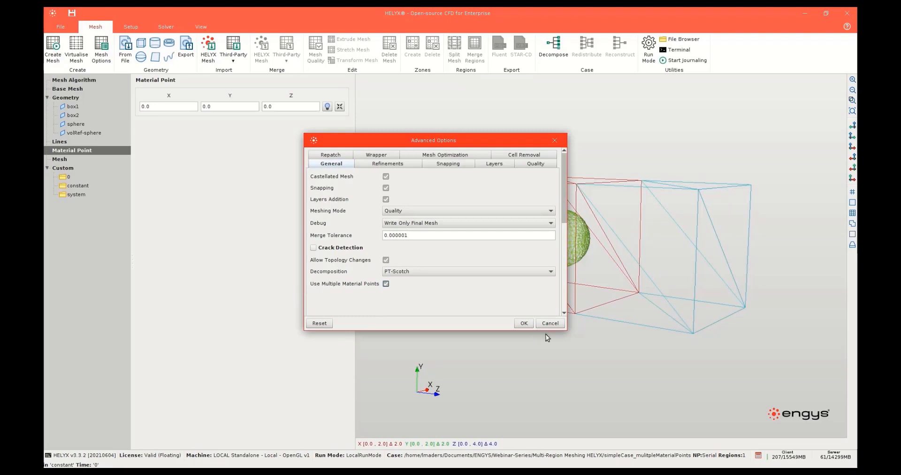
left_click(523, 323)
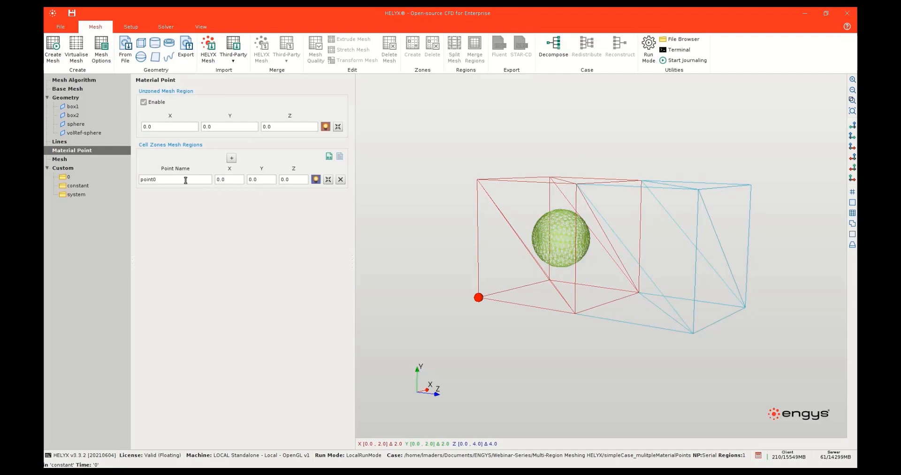
Disable the unzoned mesh region and add two more material points to the cell zones mesh regions
left_click(144, 103)
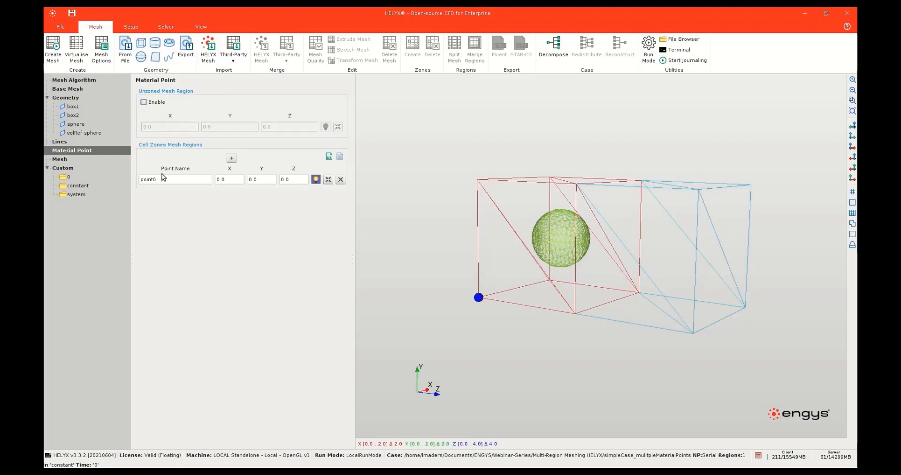
left_click(231, 158)
left_click(231, 157)
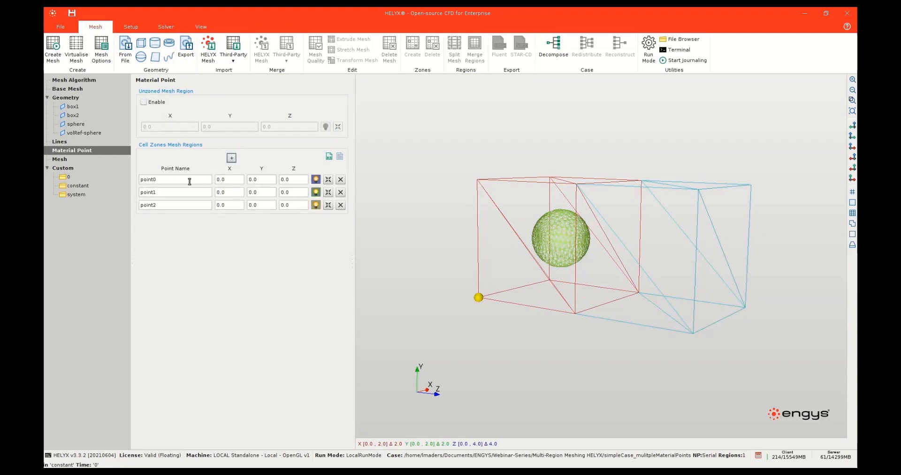
Name the three cell zone material points box1, box2 and sphere
double_click(190, 181)
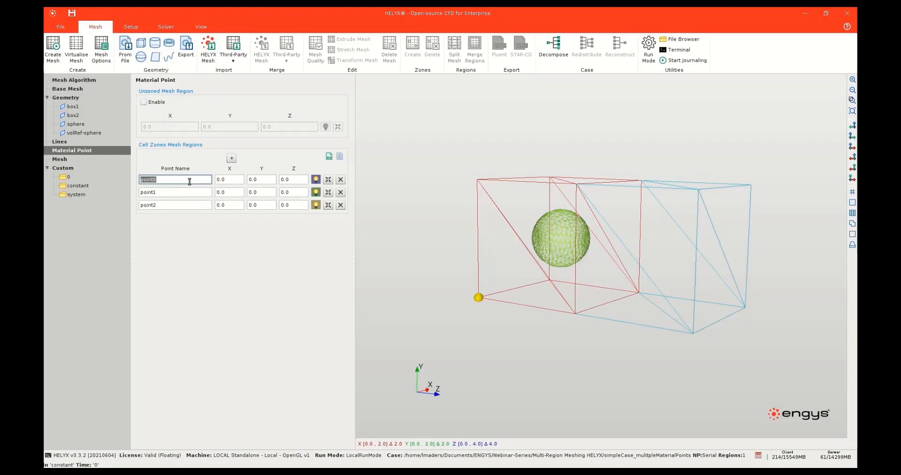
type("box1")
double_click(164, 193)
type("bo")
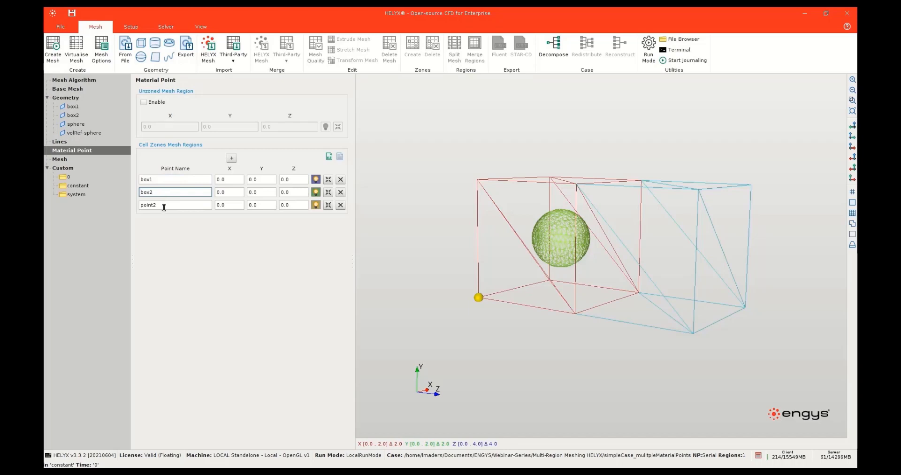
double_click(164, 208)
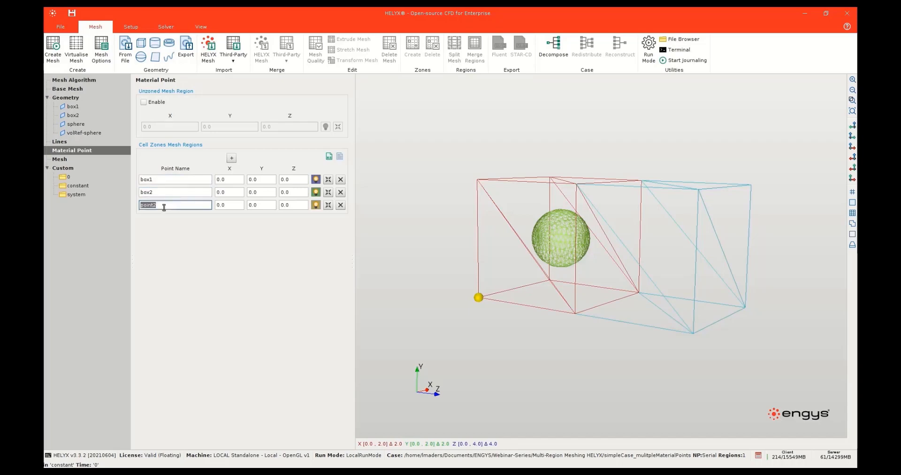
type("sphere")
Position the box1 point at about (0.26, 0.31, 0.32), box2 at about (1.65, 0.46, 2.75), and the sphere point at (1, 1, 1)
left_click_drag(479, 298, 502, 252)
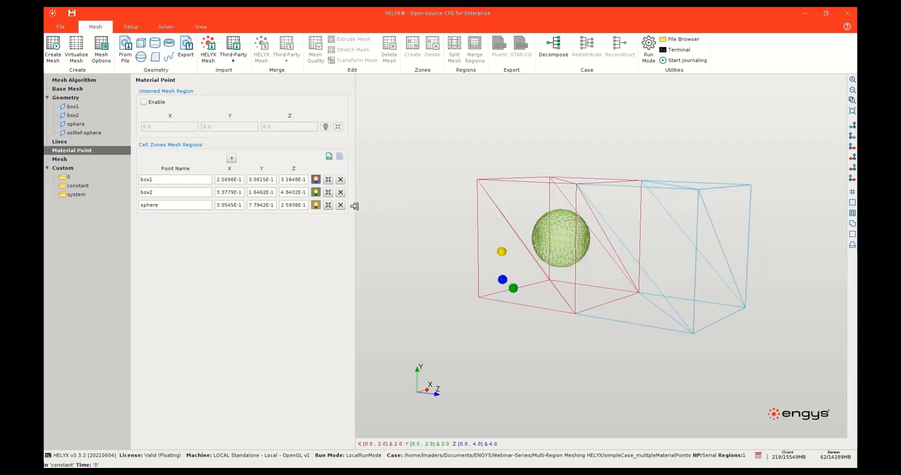
mouse_move(486, 295)
left_mouse_down()
mouse_move(491, 362)
mouse_move(481, 305)
mouse_move(488, 293)
mouse_move(548, 293)
mouse_move(668, 270)
mouse_move(623, 311)
mouse_move(626, 340)
mouse_move(592, 245)
mouse_move(644, 265)
mouse_move(545, 276)
left_mouse_up()
double_click(239, 205)
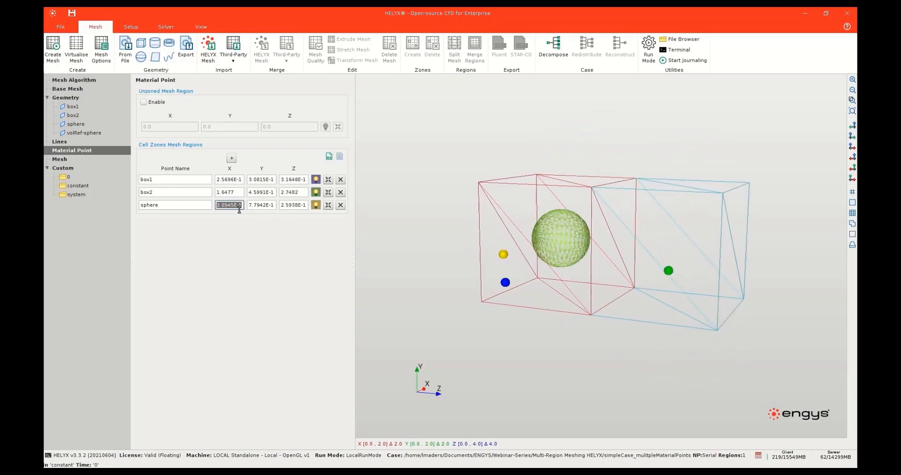
type("1")
key("Tab")
type("1")
key("Tab")
type("1")
key("Return")
Generate the mesh from the three cell zone material points
left_click_drag(530, 263, 521, 205)
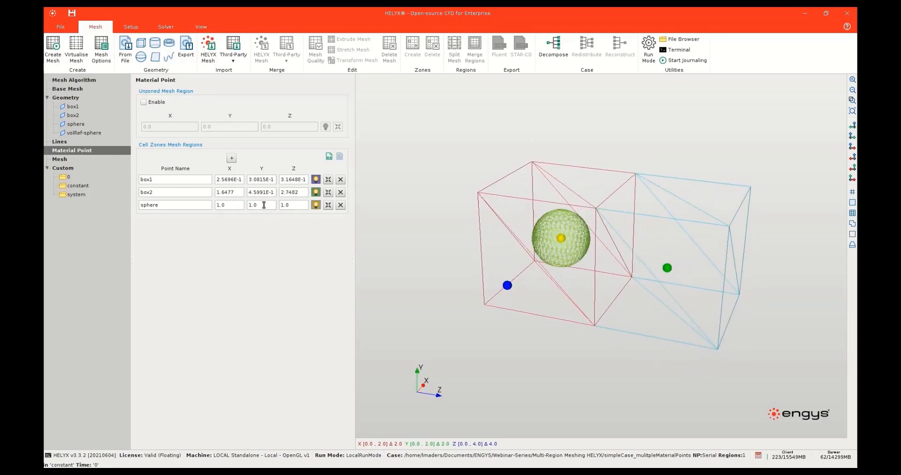
left_click(53, 47)
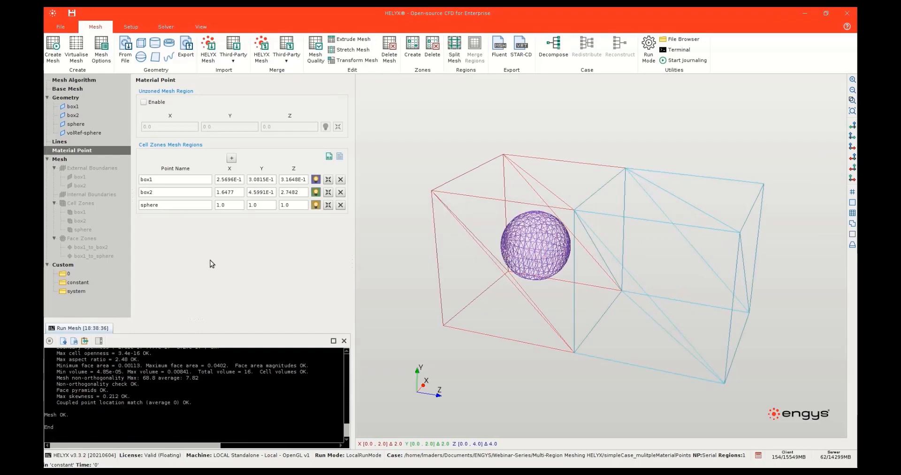
Hide all geometry surfaces in the 3D view and widen the object tree
left_click(201, 27)
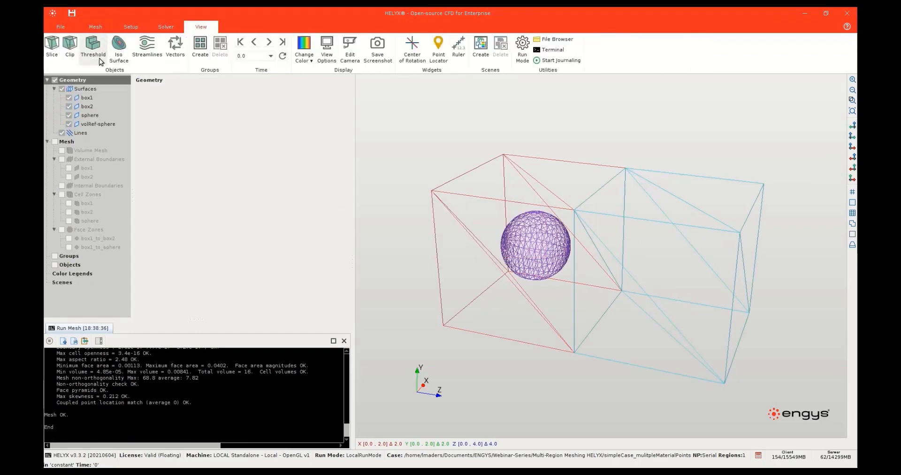
left_click(61, 89)
left_click_drag(131, 196, 176, 208)
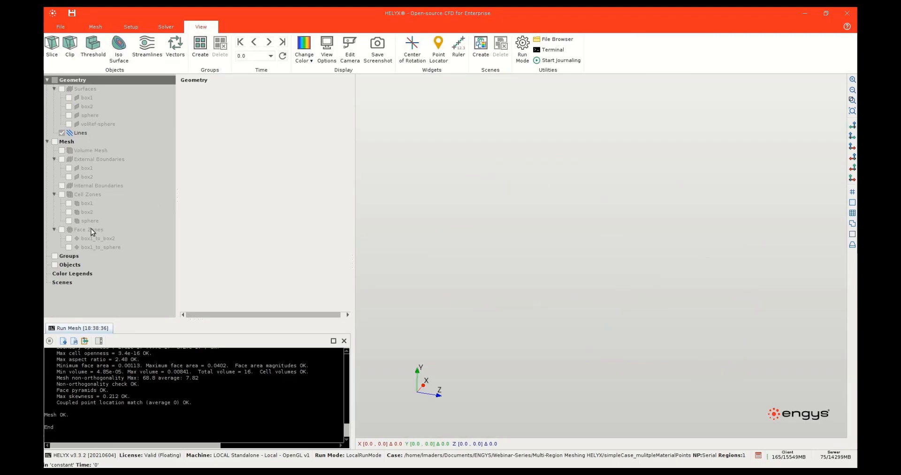
Show the box1, box2 and sphere cell zones of the mesh in turn to examine them, then hide them all
left_click(69, 203)
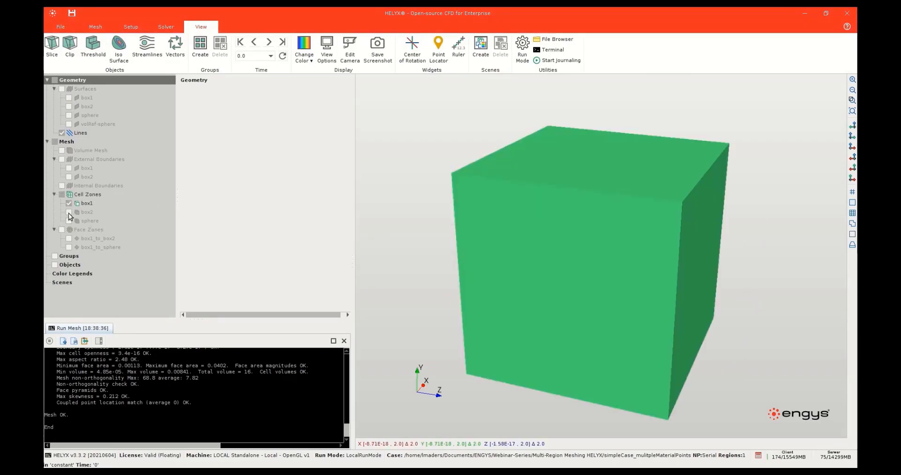
left_click(69, 212)
scroll(505, 203, "down", 4)
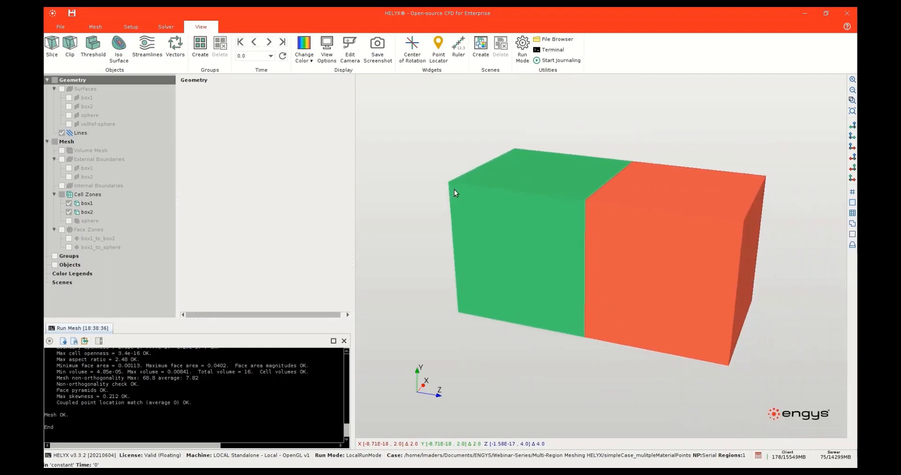
left_click(69, 203)
left_click(69, 221)
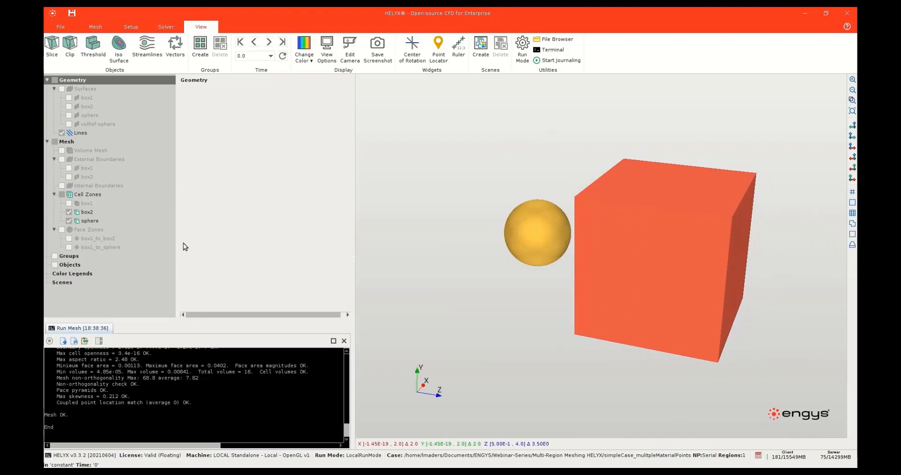
left_click(69, 211)
left_click(69, 220)
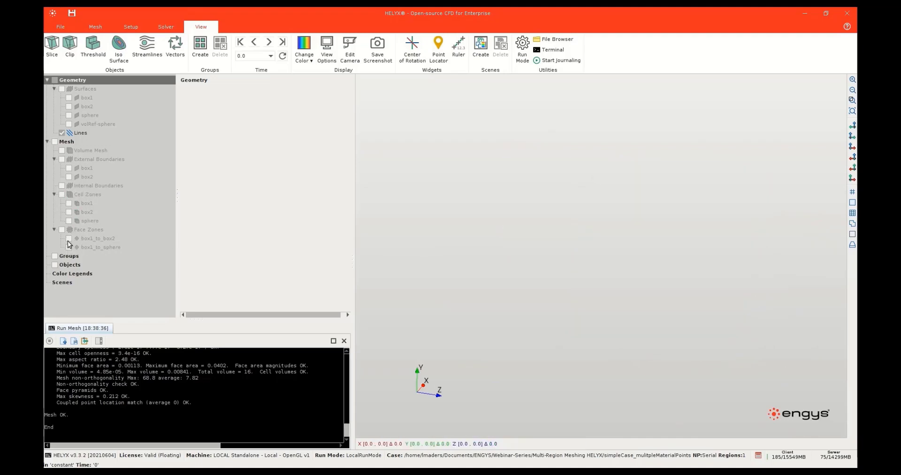
Show the box1_to_box2 and box1_to_sphere face zones to examine the interfaces, then return to the mesh setup
left_click(69, 238)
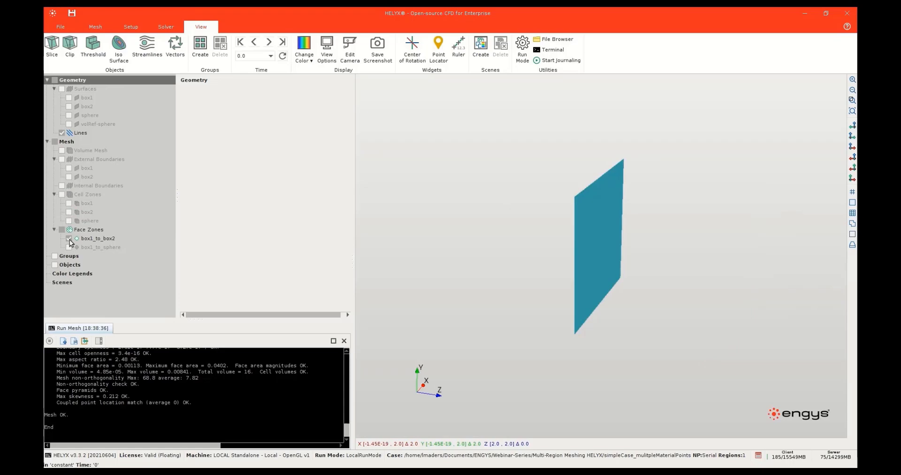
left_click(68, 247)
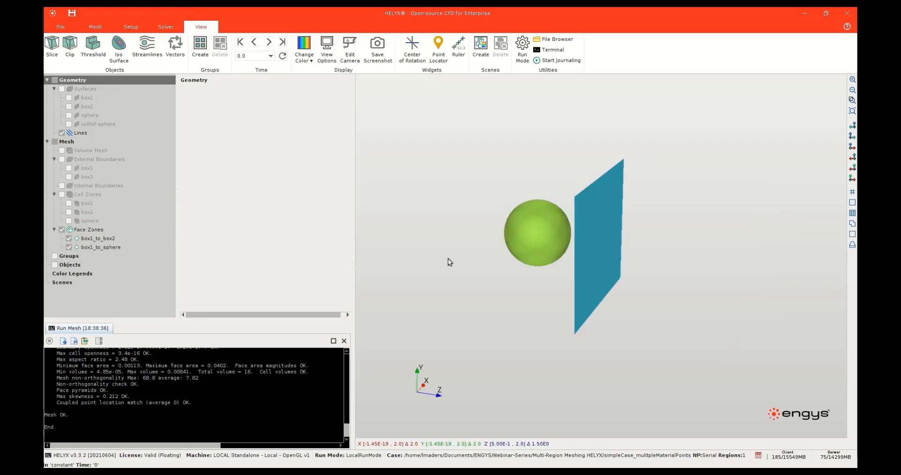
left_click_drag(448, 260, 483, 247)
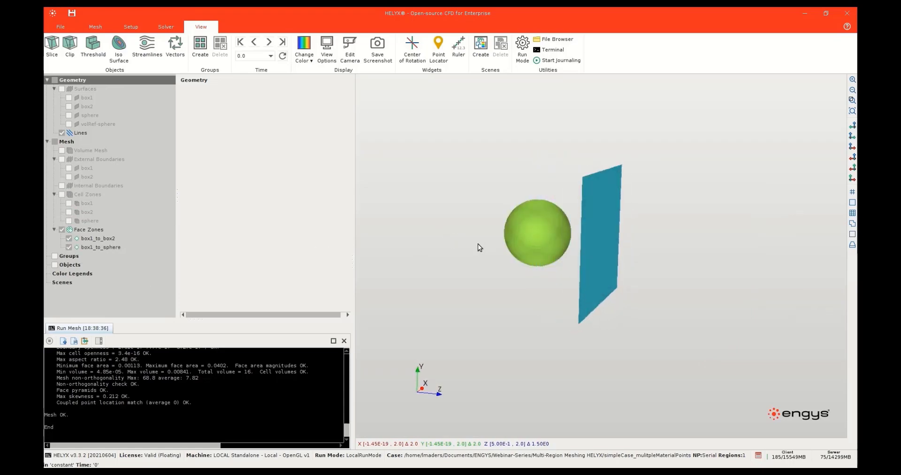
left_click(101, 27)
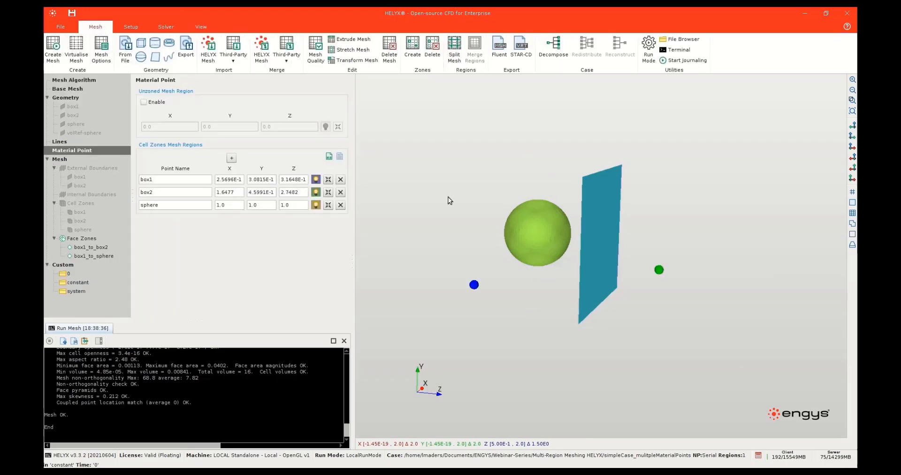
Display all geometry surfaces together with the face zones, examine them in the 3D view, and return to the mesh setup
left_click(204, 27)
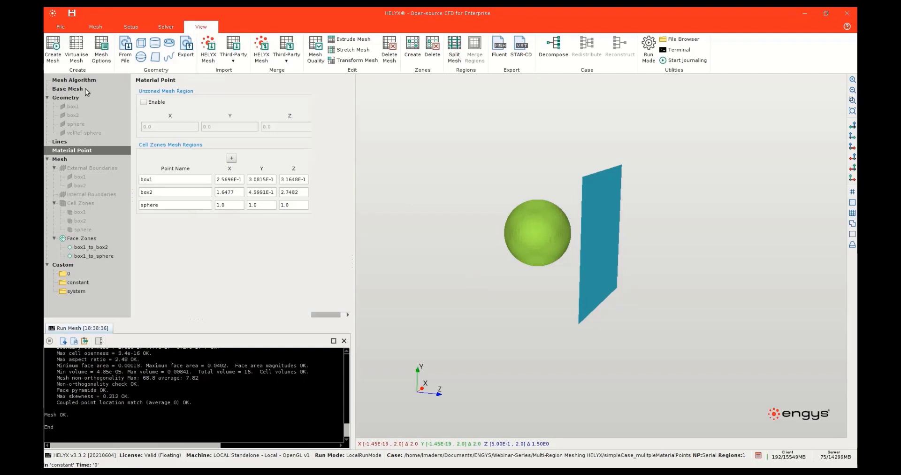
left_click_drag(447, 184, 458, 197)
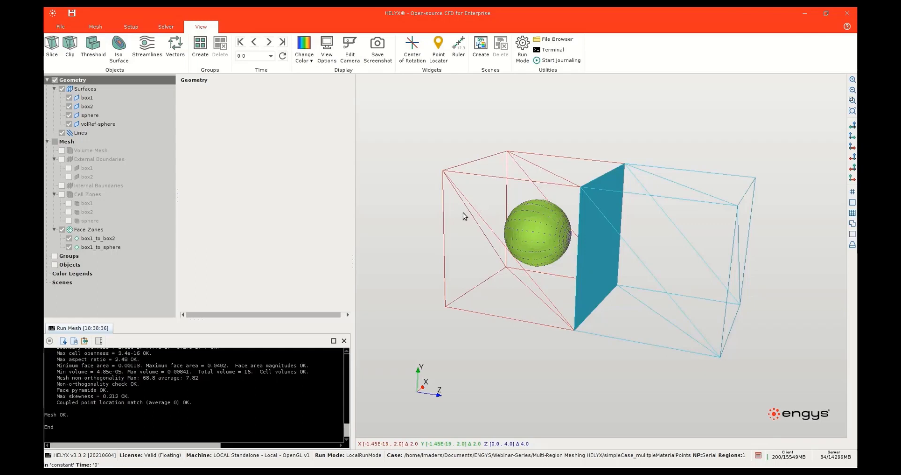
left_click(91, 31)
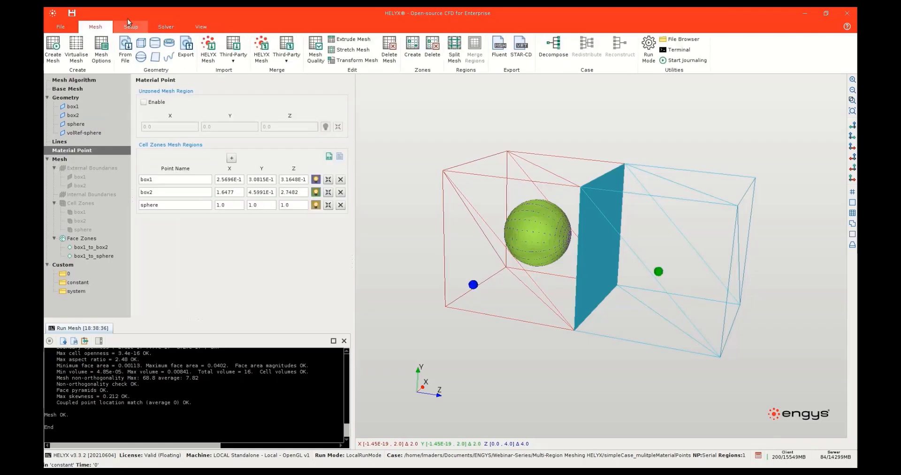
Split the mesh into two regions, assigning the sphere cell zone to the box1 region and keeping box2 separate
left_click(454, 51)
left_click_drag(429, 140, 354, 134)
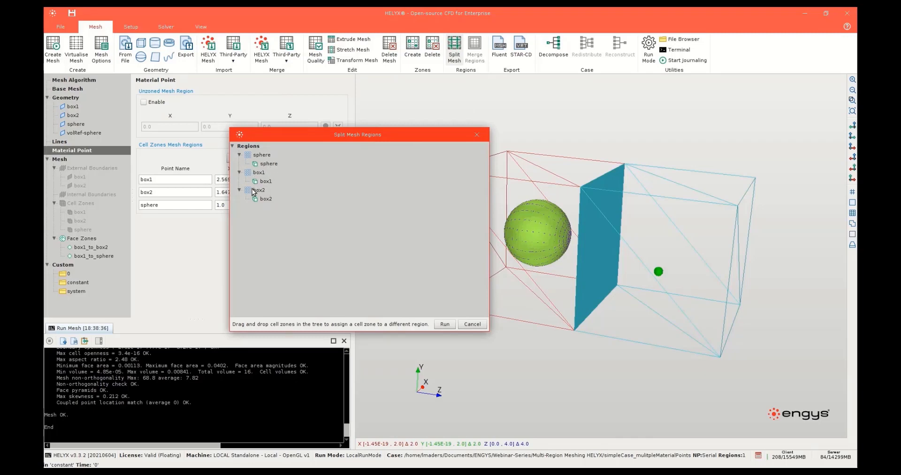
left_click_drag(278, 167, 260, 174)
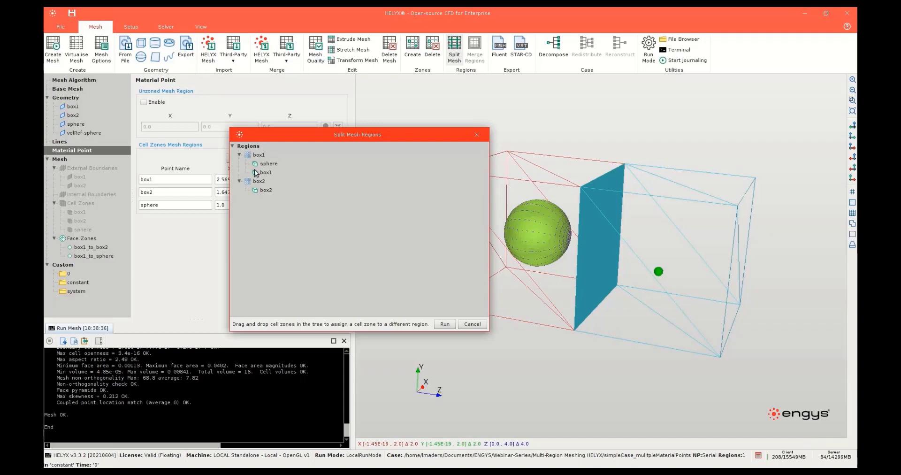
left_click(444, 324)
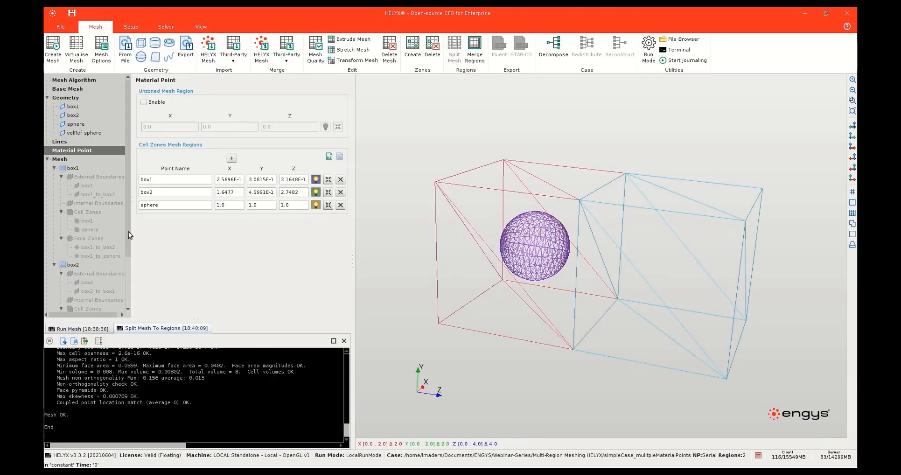
Widen the object tree, hide all geometry surfaces, and inspect the box1 and box2 mesh regions in the tree
left_click_drag(130, 200, 162, 200)
left_click(201, 27)
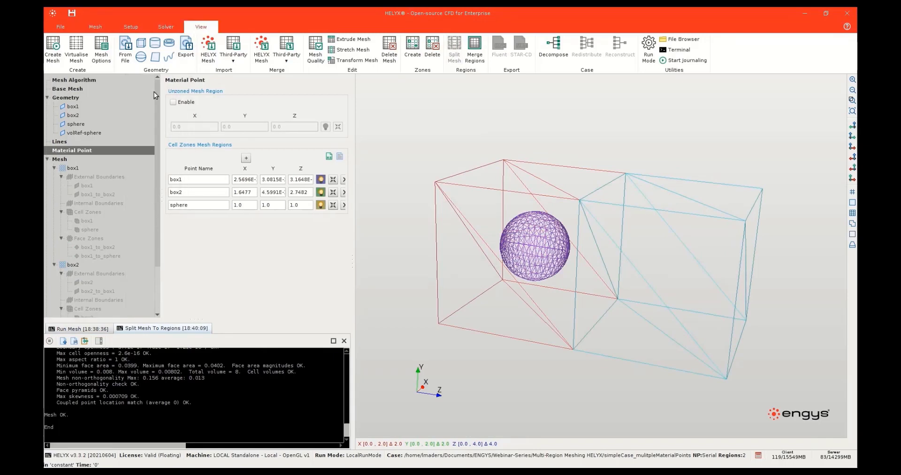
left_click(62, 88)
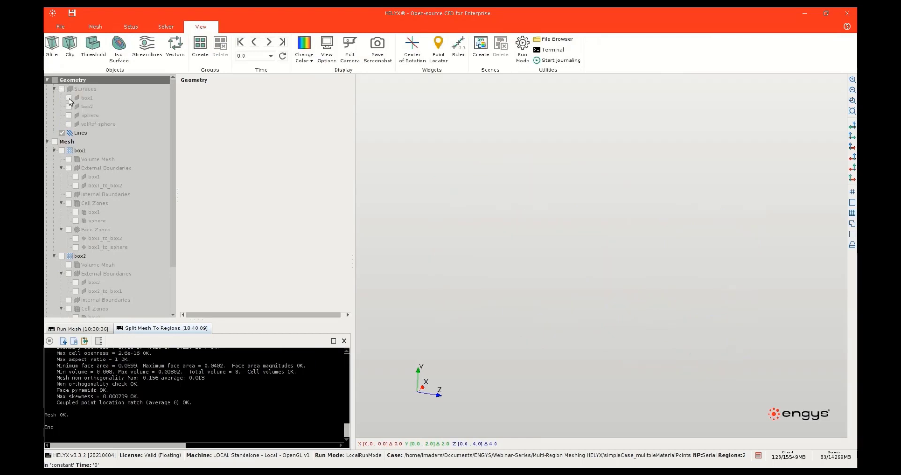
scroll(100, 152, "down", 3)
left_click(81, 91)
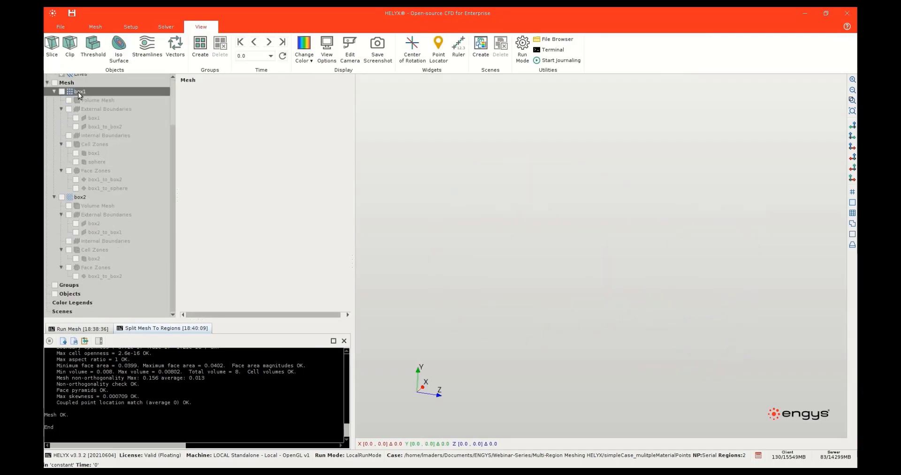
left_click(79, 197)
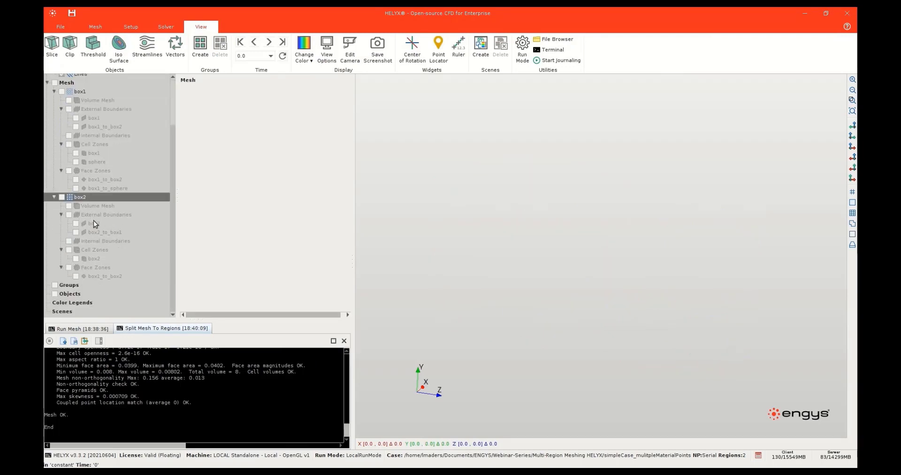
Show the box1 and box2 volume meshes with their cell edges to examine both regions, then hide them
left_click(69, 100)
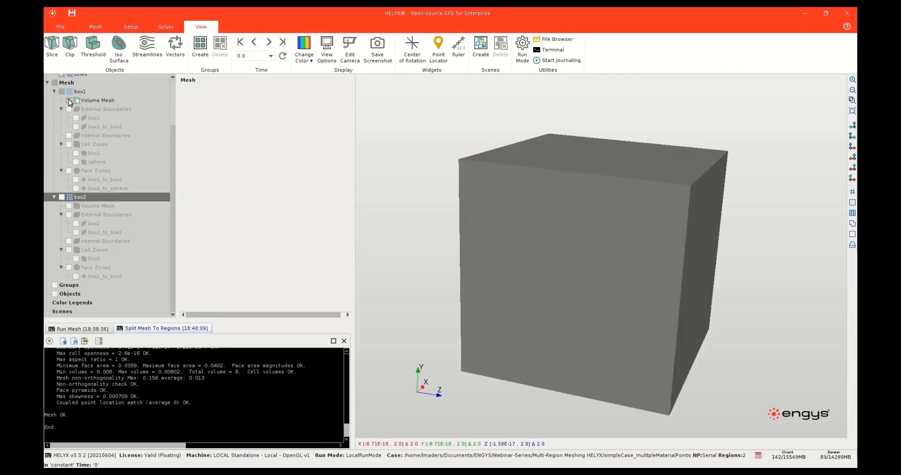
left_click(853, 213)
left_click_drag(640, 265, 597, 272)
left_click(69, 205)
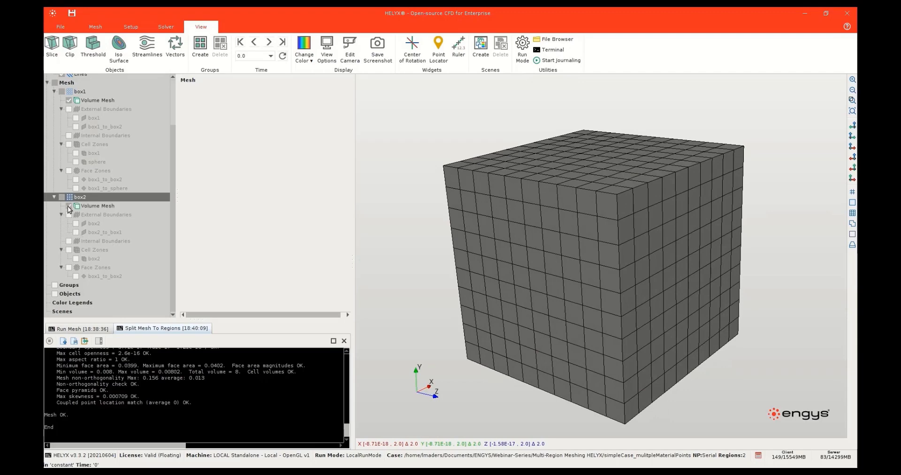
scroll(586, 255, "down", 4)
middle_click_drag(576, 233, 487, 213)
left_click_drag(486, 213, 490, 215)
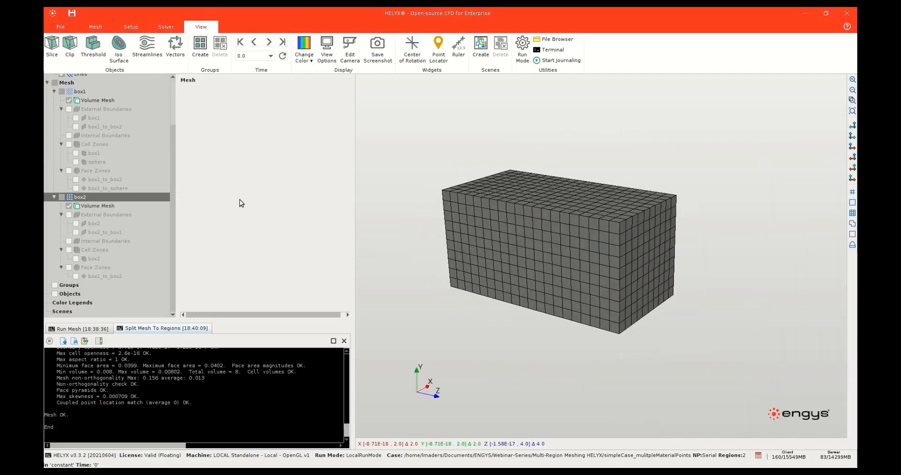
left_click(69, 206)
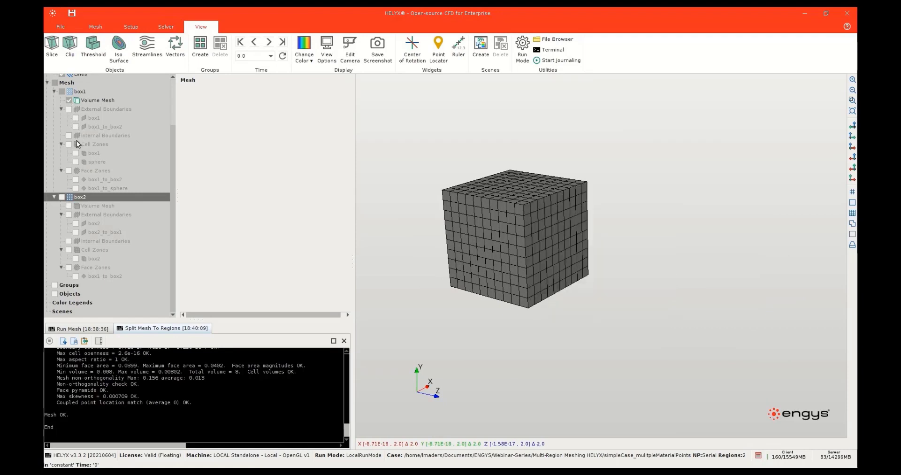
left_click(69, 101)
Show the box1 and sphere cell zones of the box1 region one after the other, then hide them
left_click(76, 153)
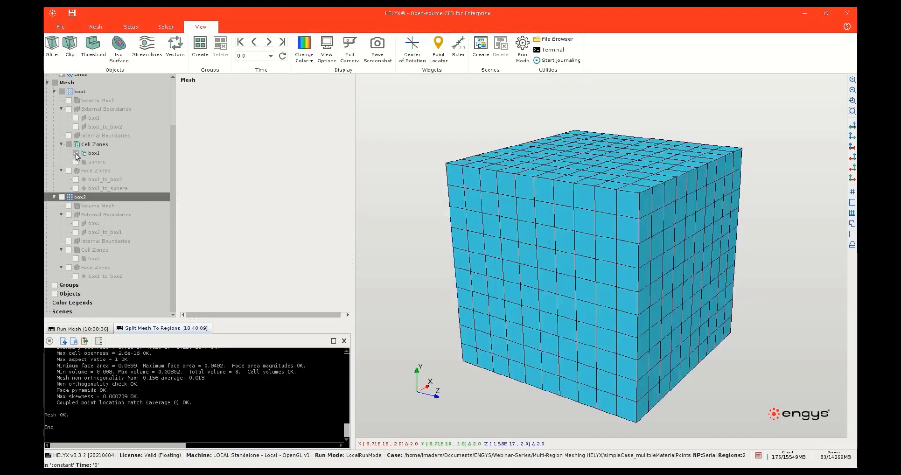
left_click(76, 153)
left_click(77, 162)
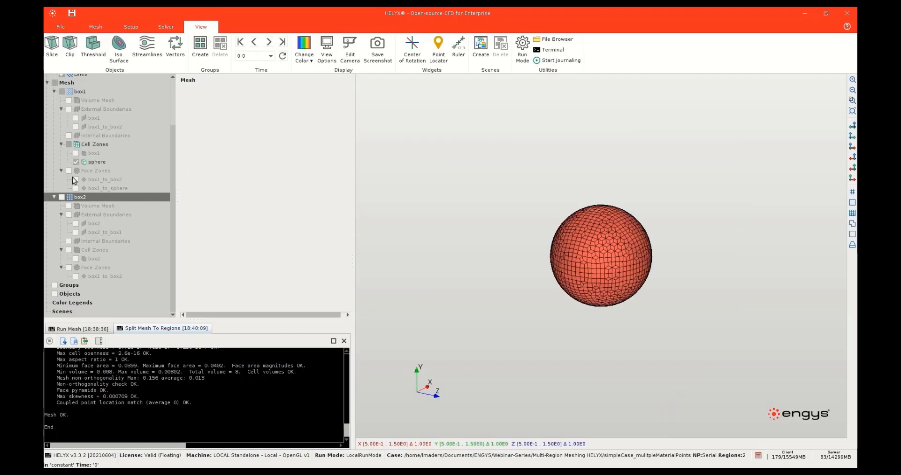
left_click(76, 162)
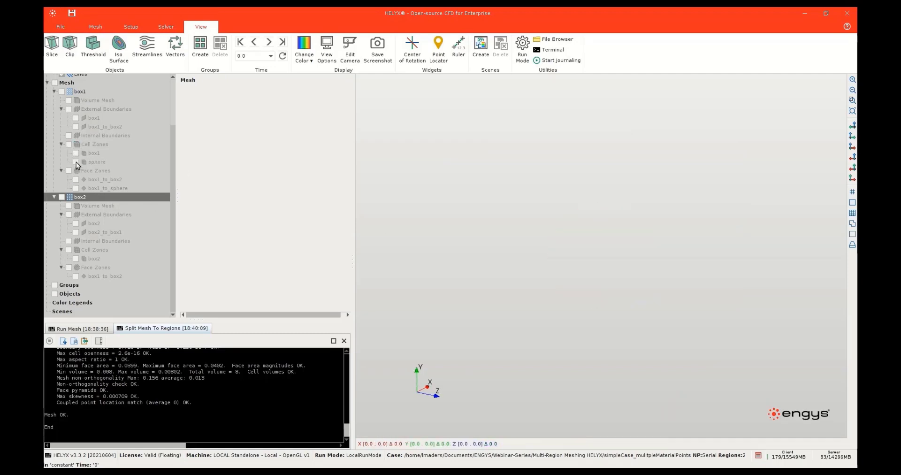
Show the box1_to_box2 and box1 external boundaries of the box1 region and examine them in the 3D view
left_click(76, 127)
mouse_move(466, 168)
left_mouse_down()
mouse_move(479, 166)
mouse_move(464, 163)
mouse_move(461, 173)
left_mouse_up()
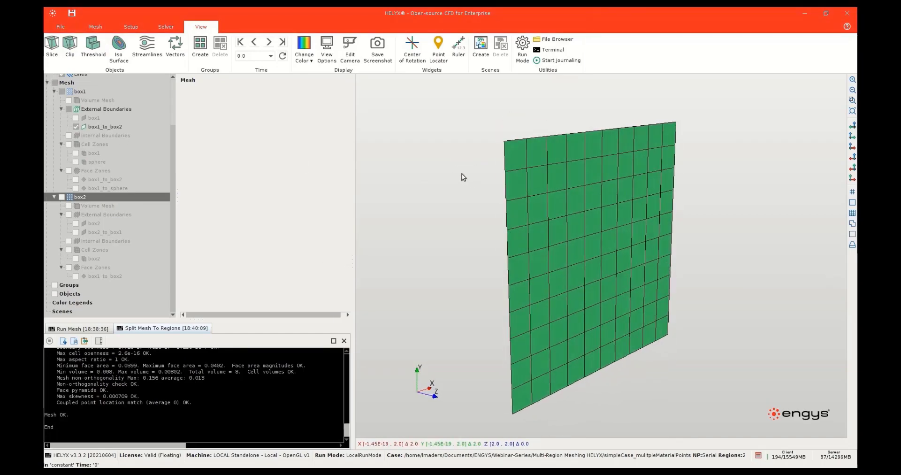
left_click(76, 117)
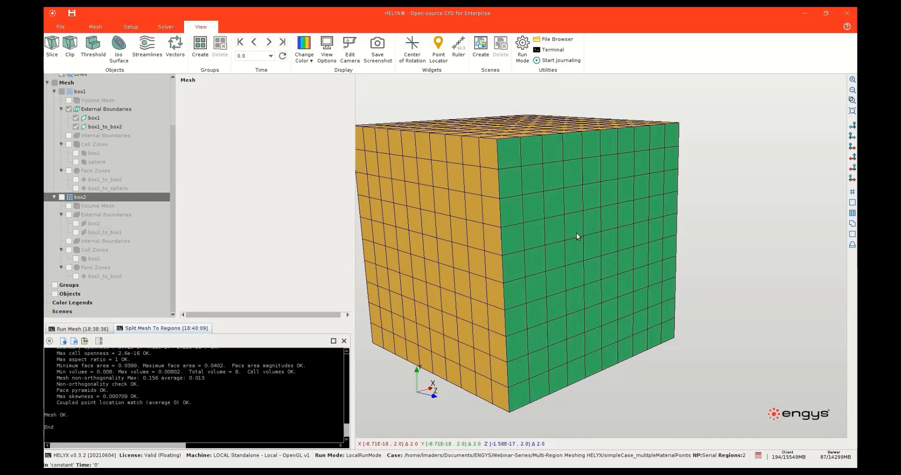
left_click_drag(577, 235, 493, 231)
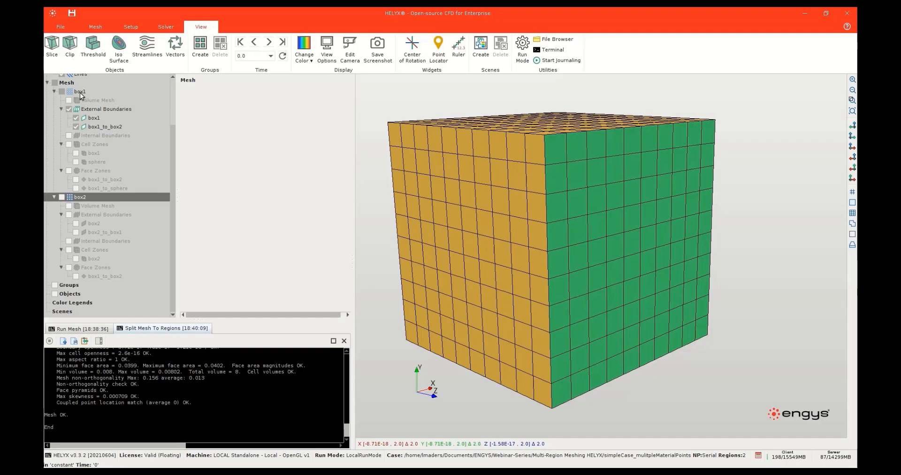
Swap the box1_to_box2 boundary for box2_to_box1 to compare the interface from both regions, then restore box1_to_box2
left_click(76, 127)
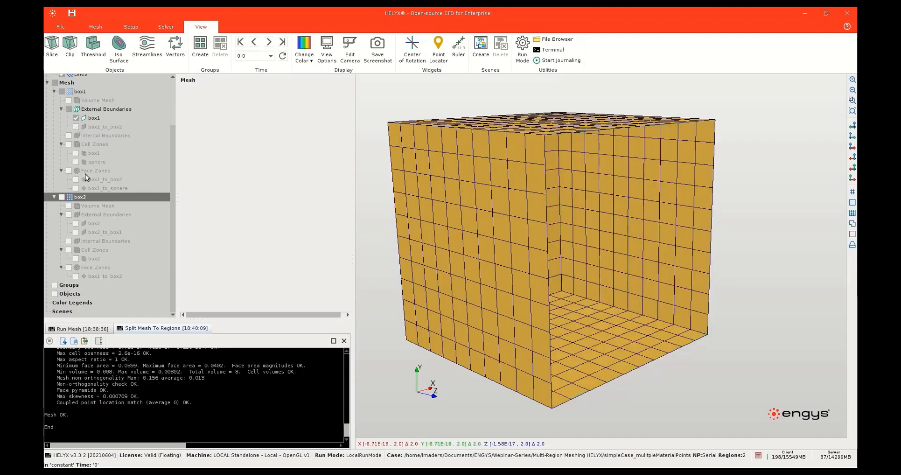
left_click(76, 232)
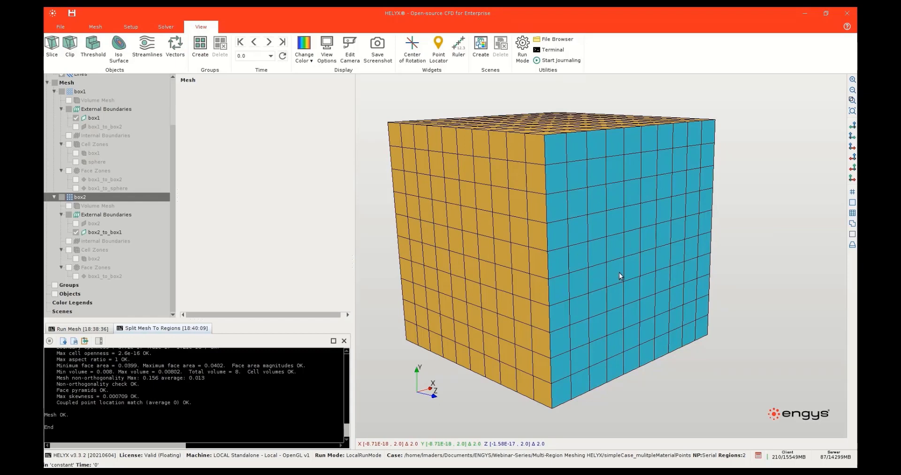
left_click(76, 127)
left_click(76, 231)
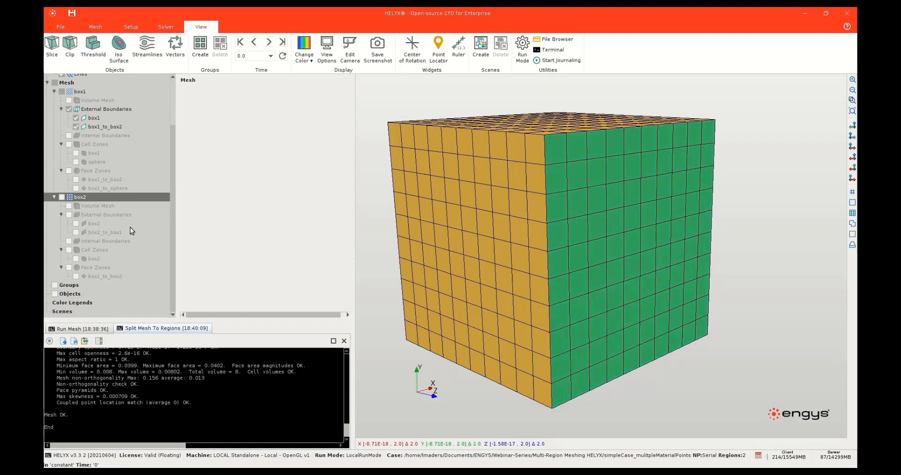
scroll(584, 275, "down", 5)
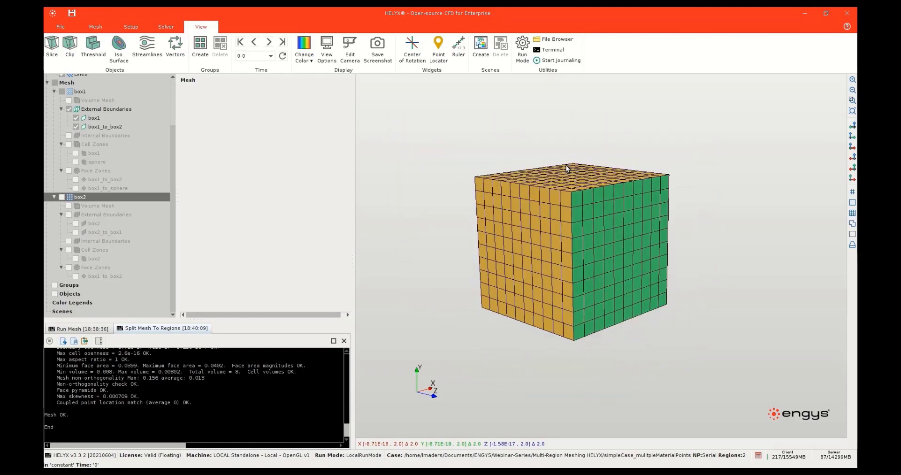
left_click_drag(559, 199, 565, 204)
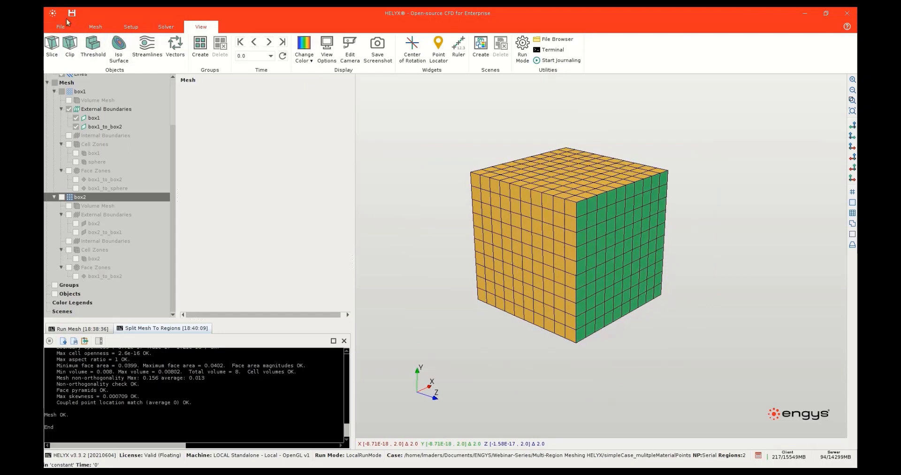
Create a new non-parallel case named simpleCase_zoningApproach
left_click(60, 28)
left_click(62, 40)
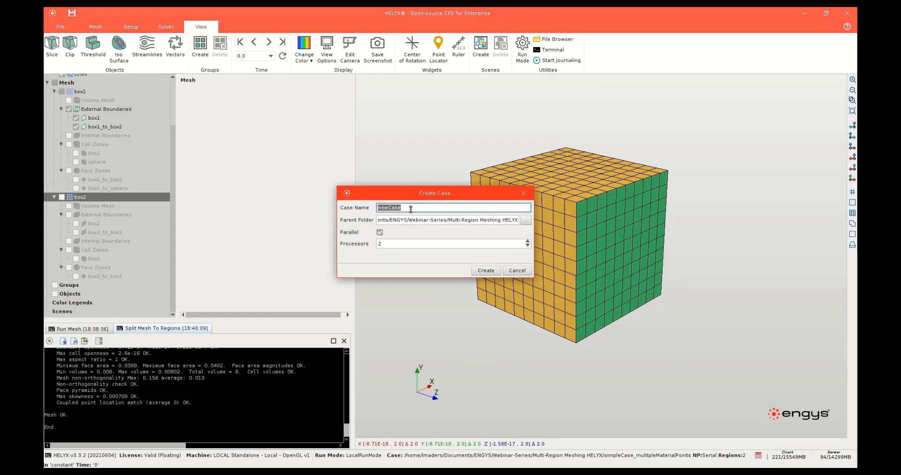
type("simpleCase_zoningApproach")
left_click(380, 233)
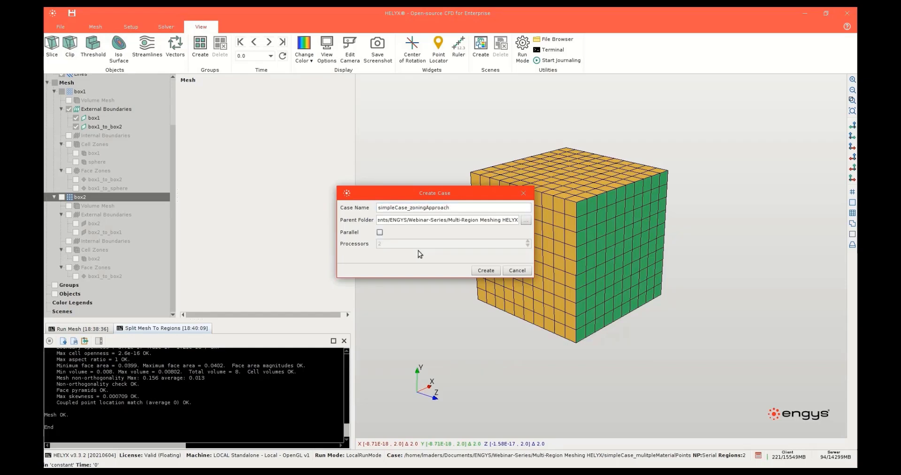
left_click(485, 271)
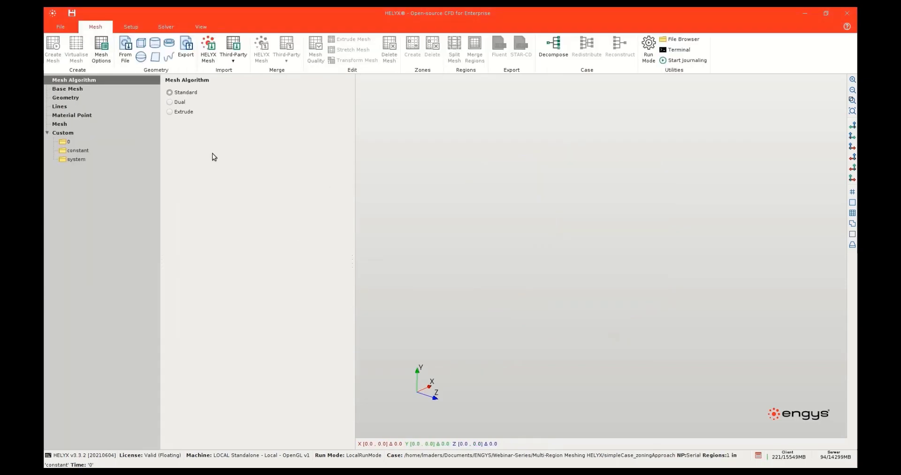
Add two boxes to the geometry and set the second box's Z extent from 2 to 4 m
left_click(141, 44)
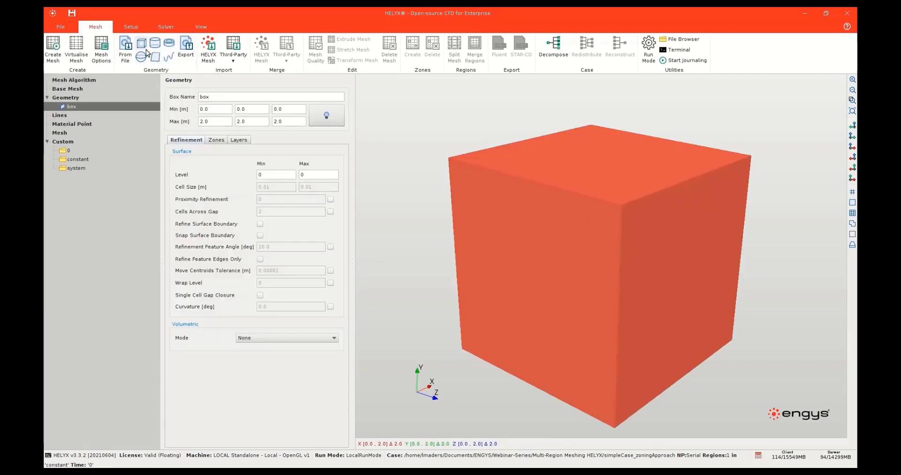
left_click(287, 109)
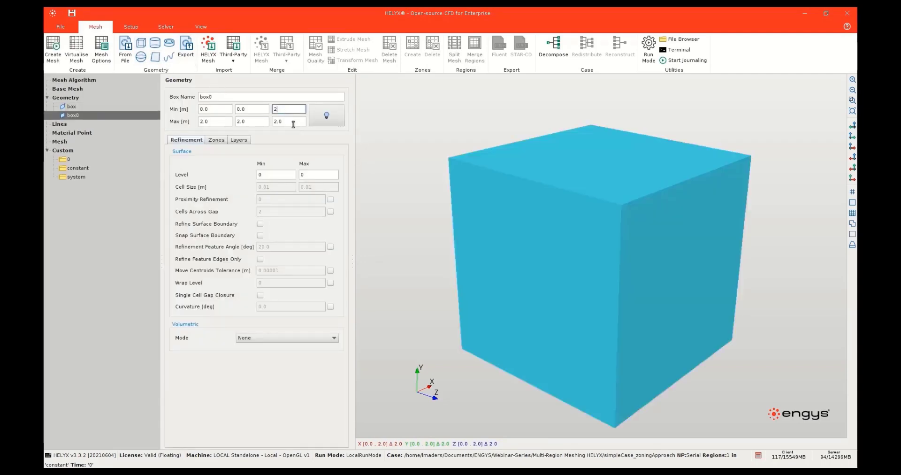
left_click(292, 123)
type("4")
left_click(259, 108)
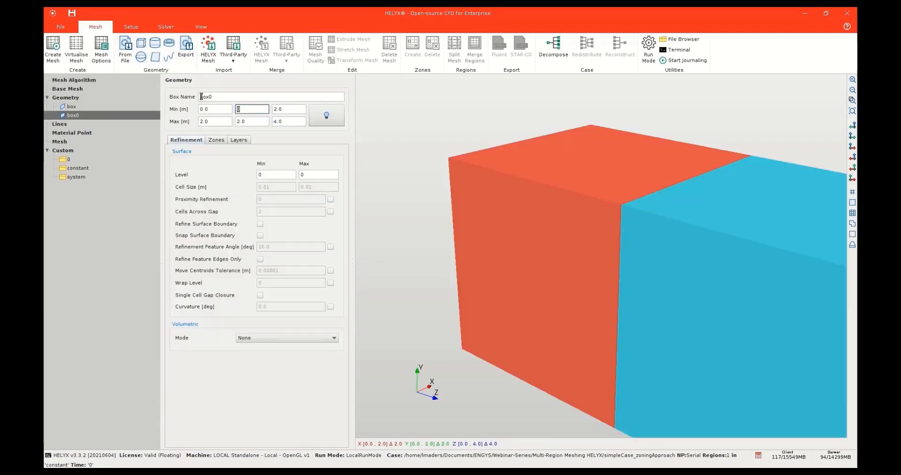
Rename the second box as box2 and the first box as box1
left_click(218, 96)
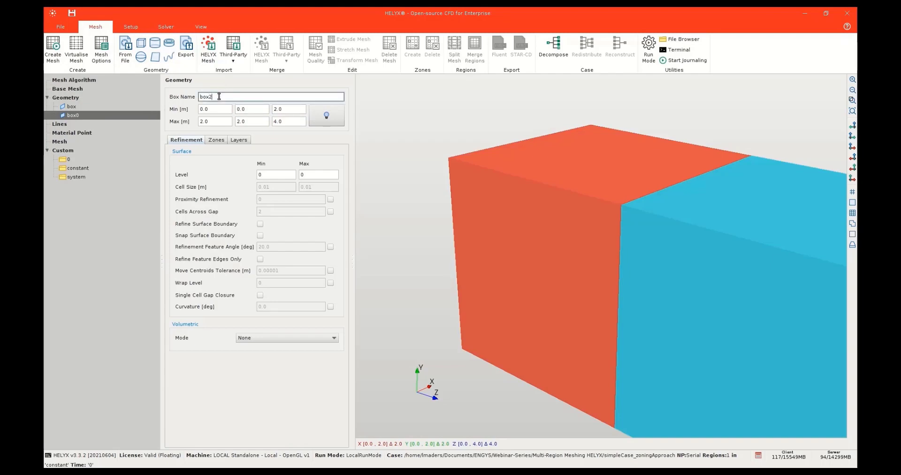
type("2")
left_click(70, 107)
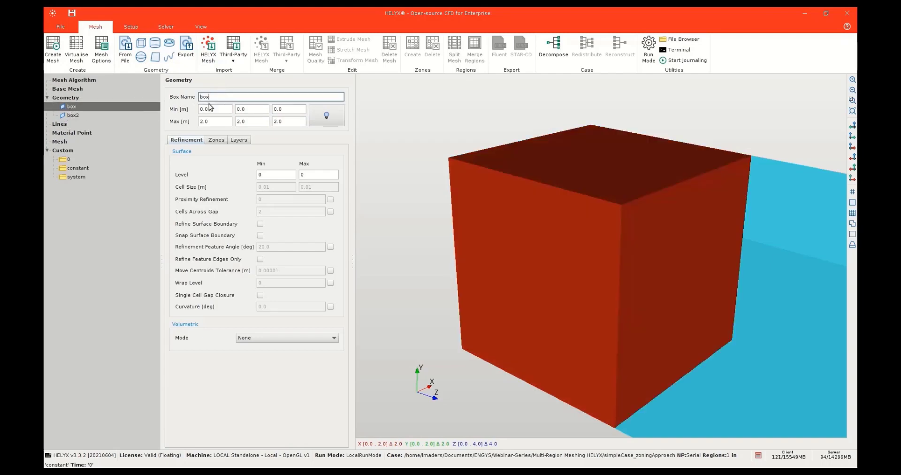
type("1")
Add a sphere centred at 1, 1, 1 m with a radius of 0.5 m
left_click(141, 56)
left_click(224, 109)
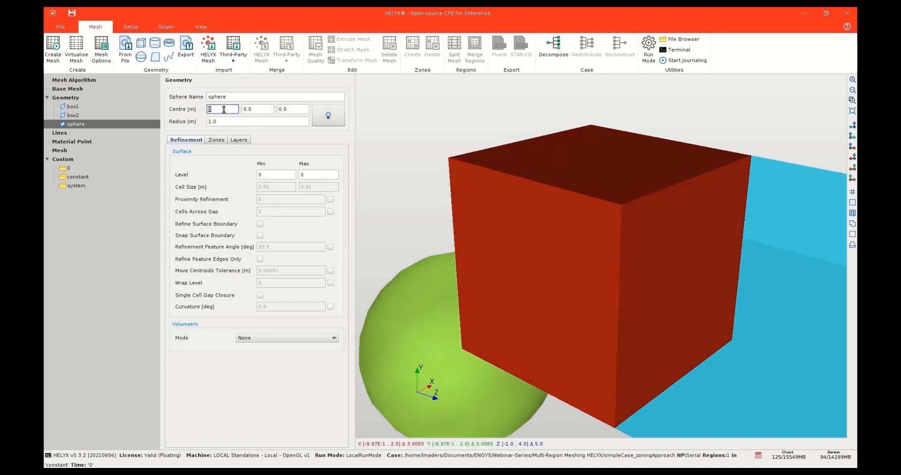
type("1")
key("Tab")
type("1")
key("Tab")
type("1")
key("Tab")
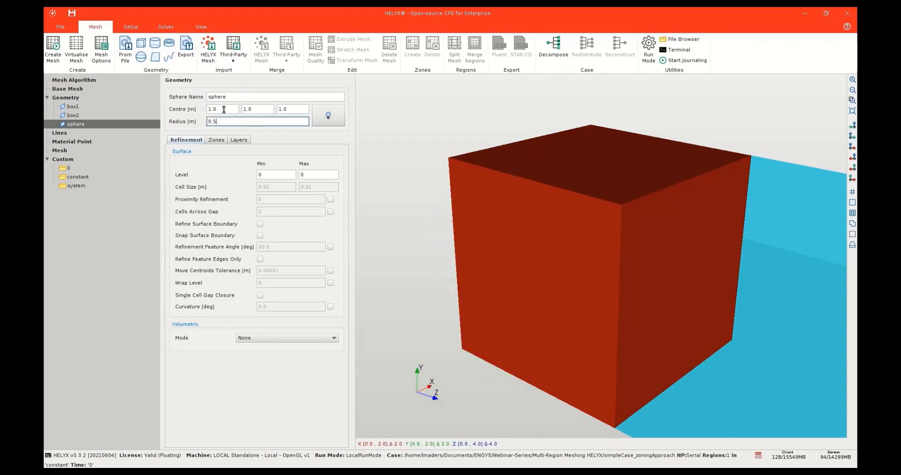
Add a second sphere centred at 1, 1, 1 m with a radius of 0.5 m
type("0.5")
left_click(141, 56)
left_click(222, 108)
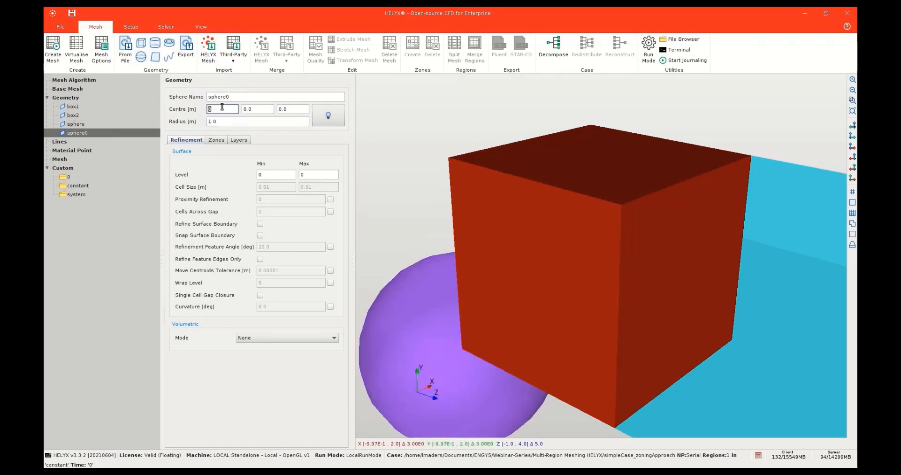
type("1")
key("Tab")
type("1")
key("Tab")
type("1")
key("Tab")
left_click(222, 120)
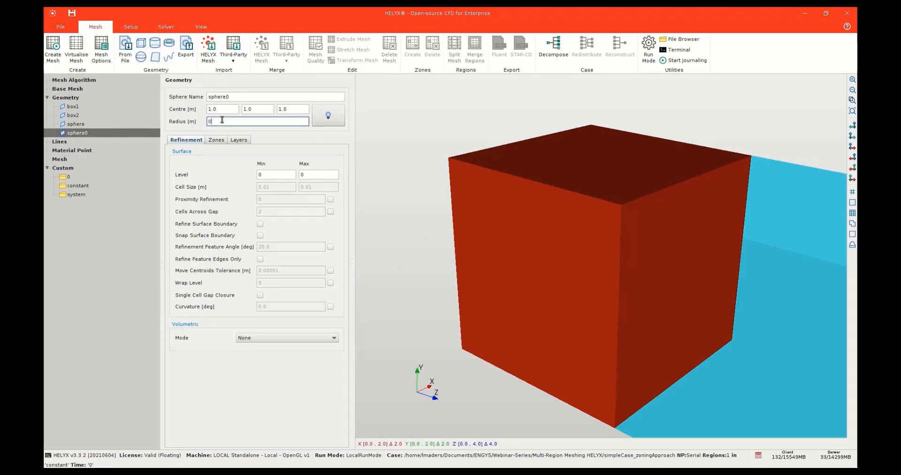
Rename the new sphere volRef-sphere and give it isotropic volumetric refinement inside at level 2
double_click(231, 97)
type("volRef-")
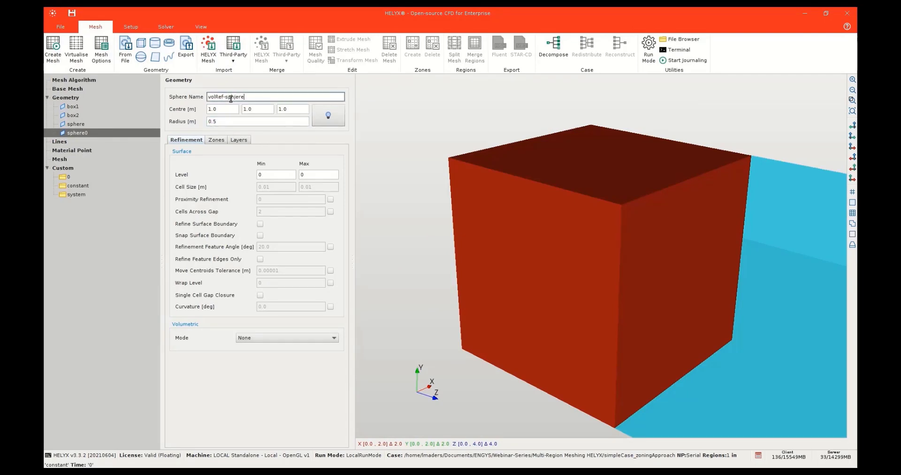
type("sphere")
left_click(249, 336)
left_click(246, 357)
double_click(251, 362)
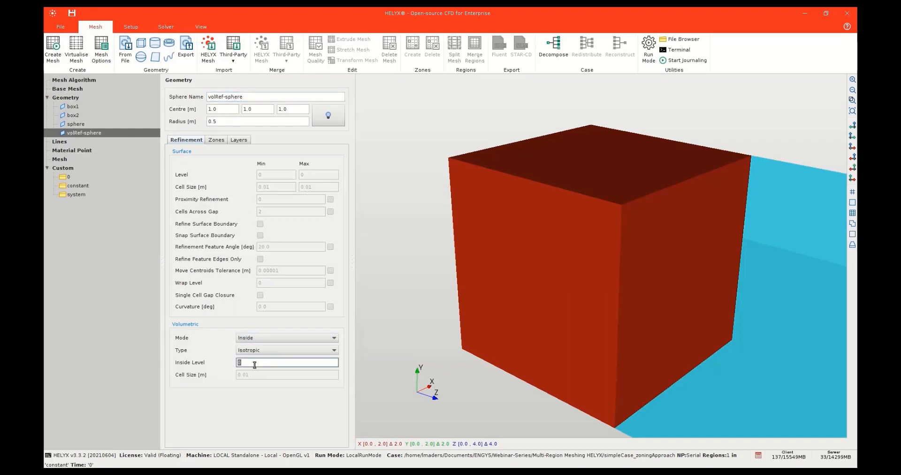
type("2")
Set the automatic base mesh spacing to 0.2 m
left_click(68, 89)
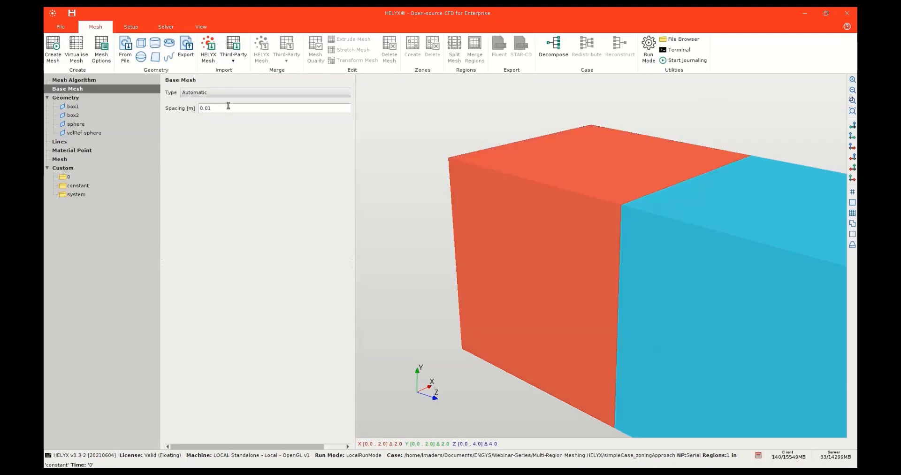
double_click(226, 108)
type("0.")
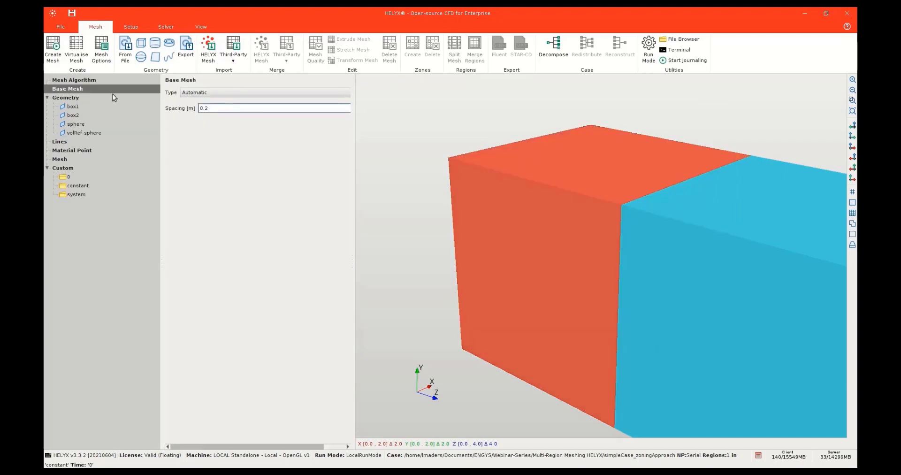
left_click(88, 80)
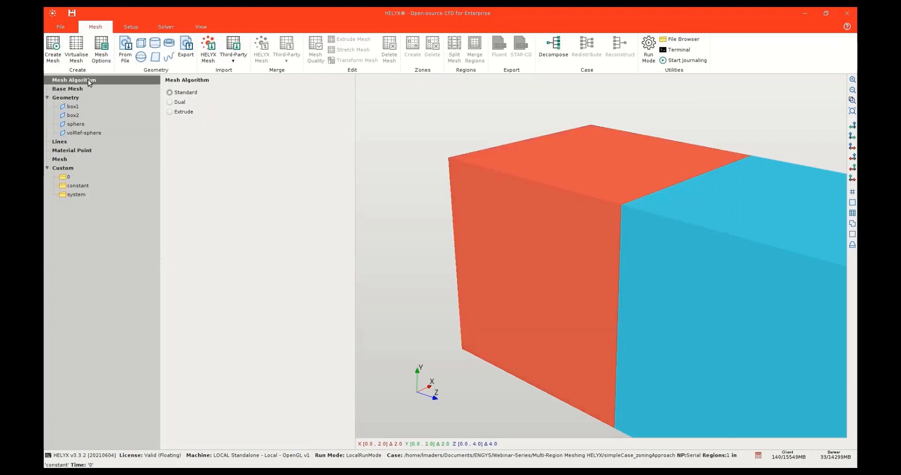
Show the geometry as wireframe and place the material point inside box1, outside the sphere, at about 0.43, 0.34, 0.47
left_click(81, 150)
scroll(478, 242, "down", 5)
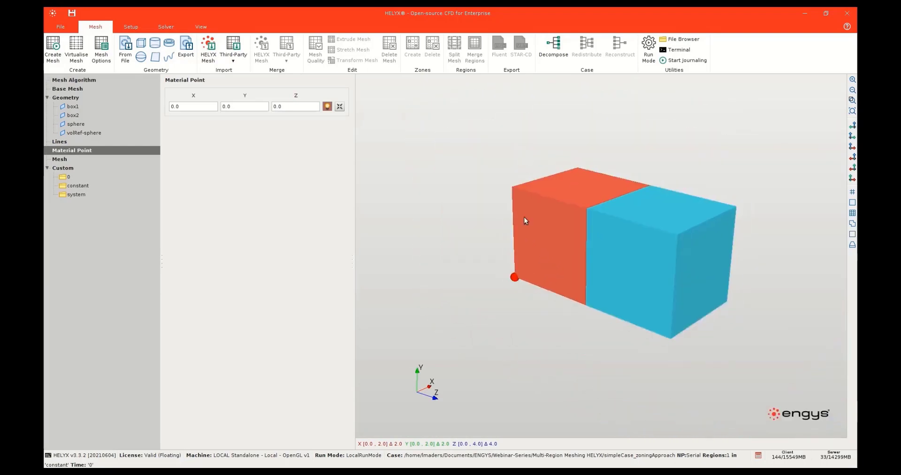
scroll(554, 253, "up", 3)
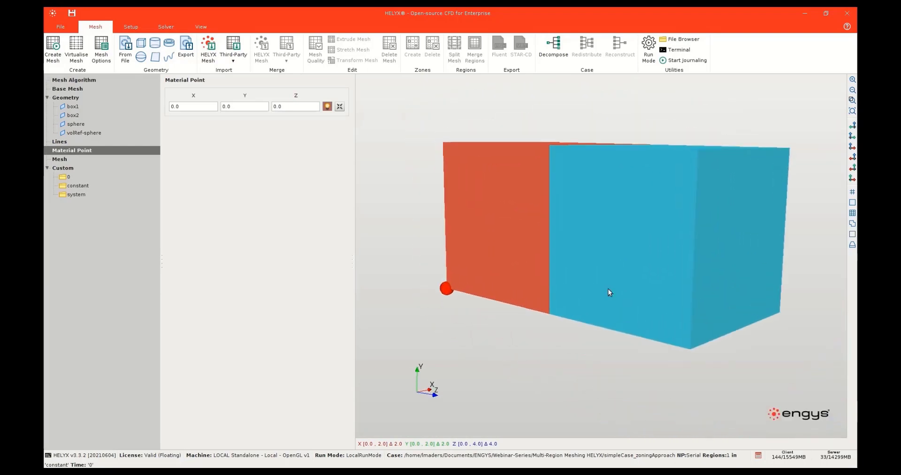
left_click(853, 192)
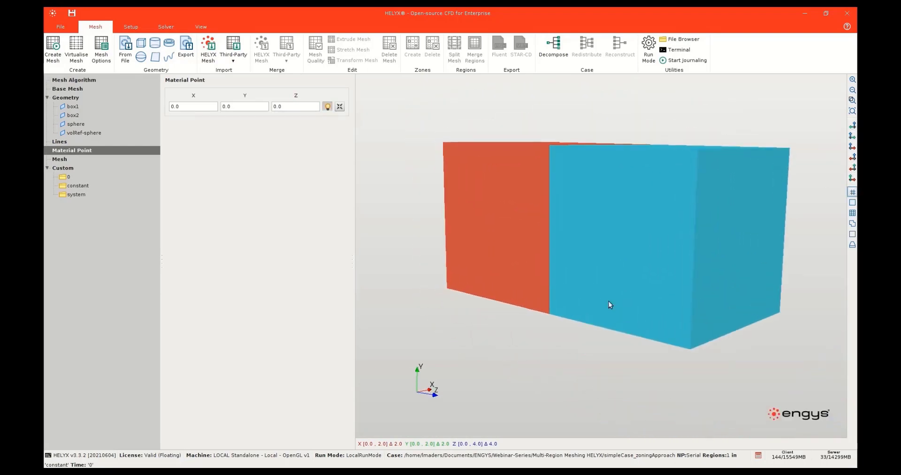
mouse_move(496, 312)
left_mouse_down()
mouse_move(496, 323)
mouse_move(485, 317)
left_mouse_up()
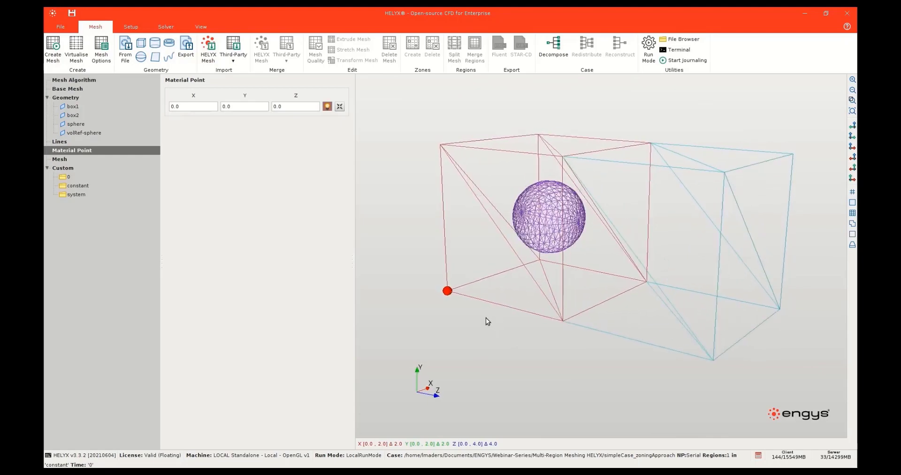
left_click_drag(448, 291, 491, 265)
left_click_drag(486, 297, 485, 325)
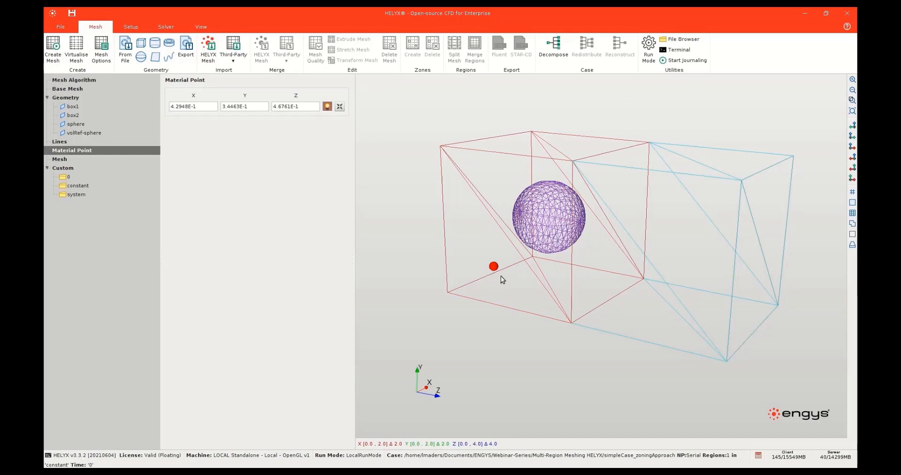
left_click_drag(500, 276, 515, 274)
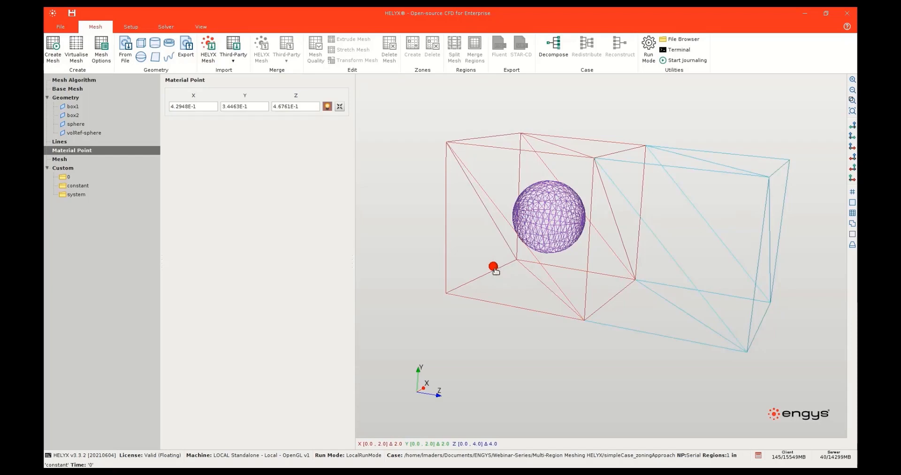
left_click(73, 107)
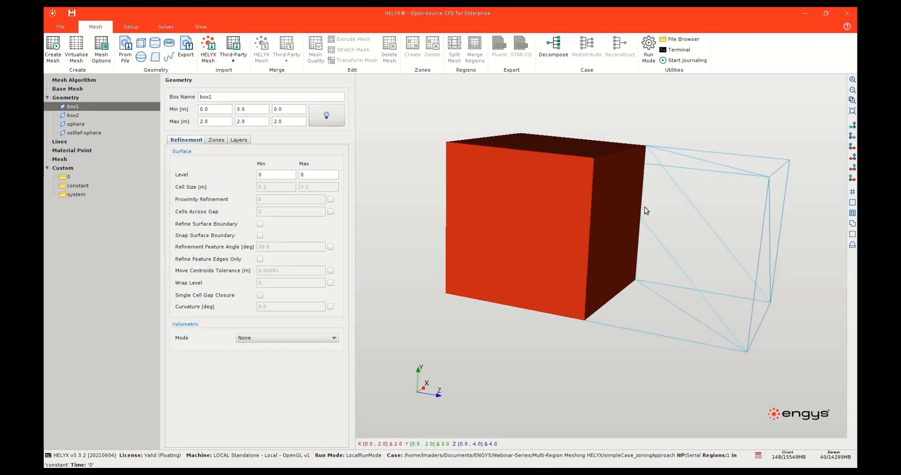
left_click(75, 124)
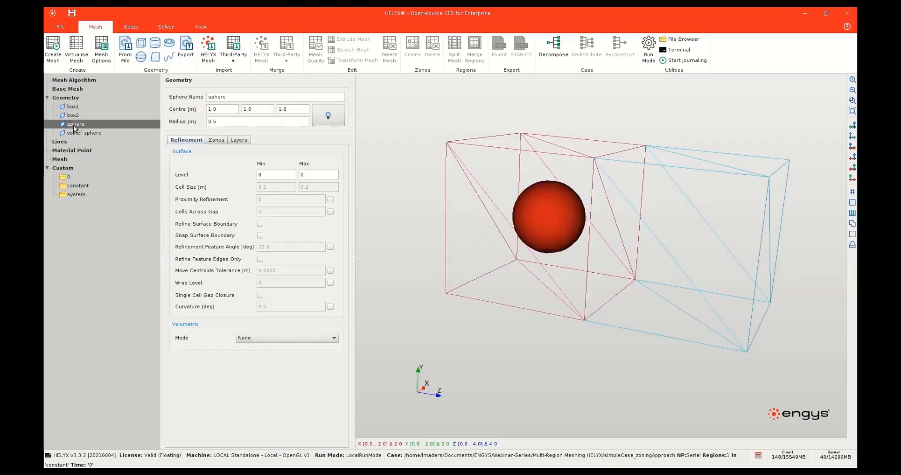
left_click(83, 150)
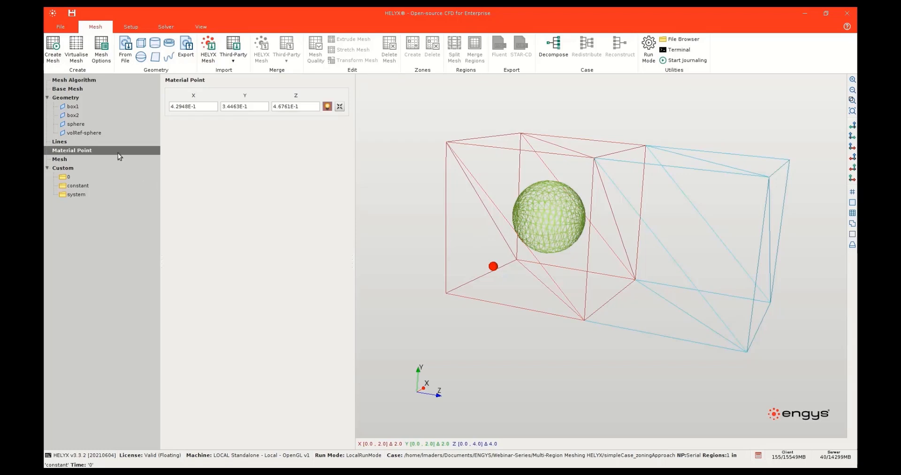
Define the sphere as an Internal (no patches) zone and enable its cell zone, named sphere
left_click(76, 124)
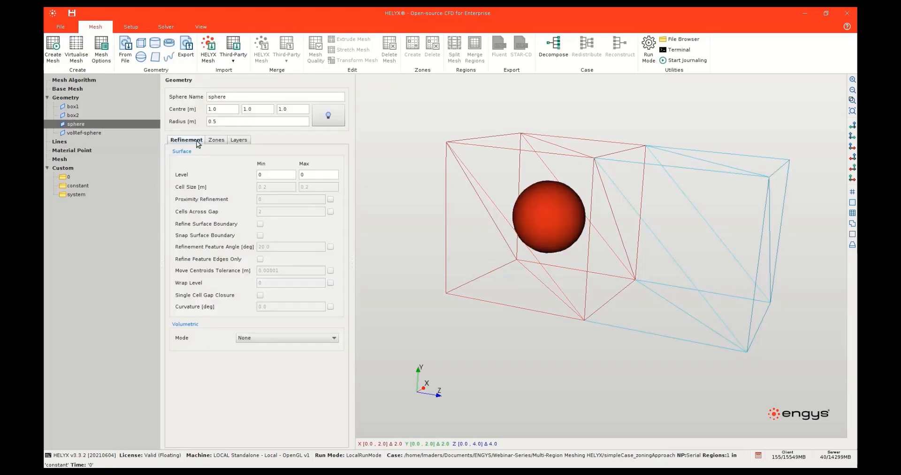
left_click(213, 139)
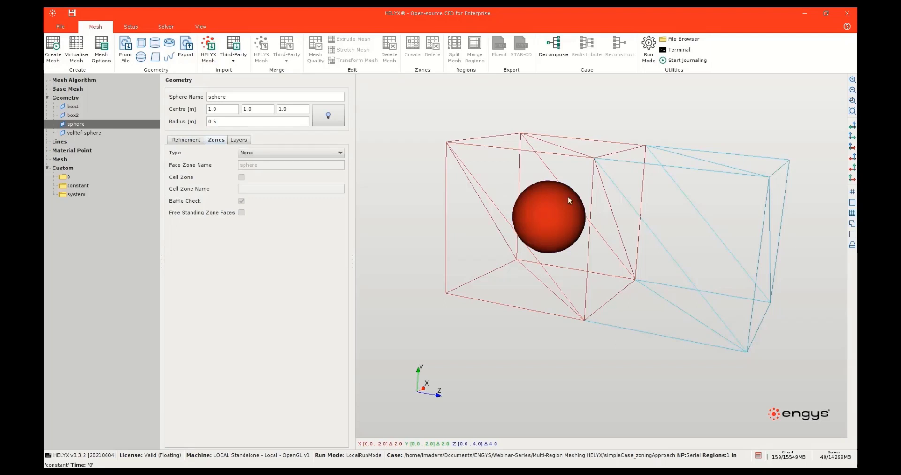
left_click(257, 155)
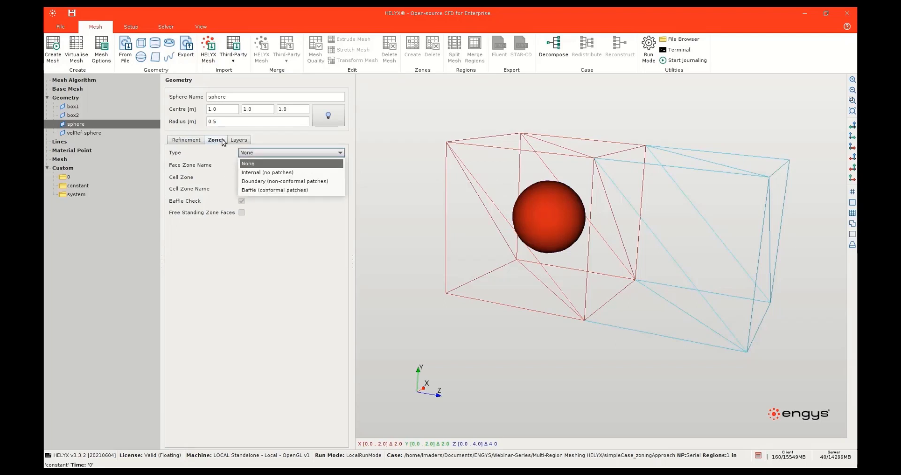
left_click(255, 173)
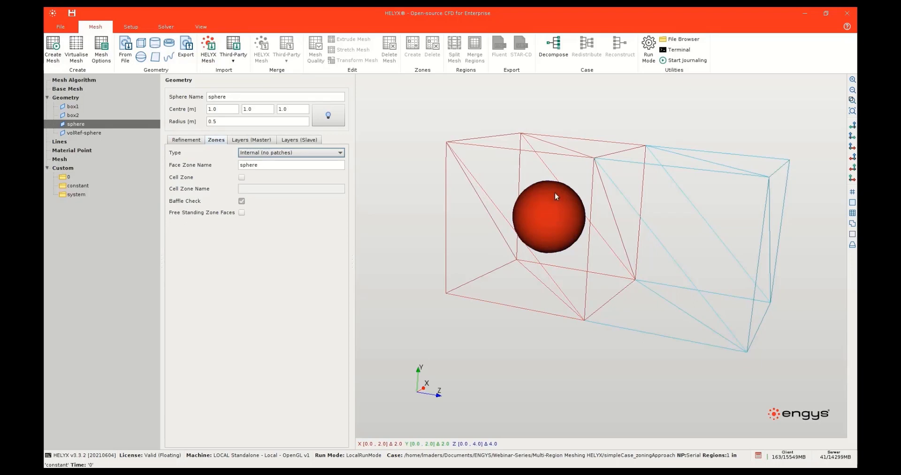
left_click(241, 177)
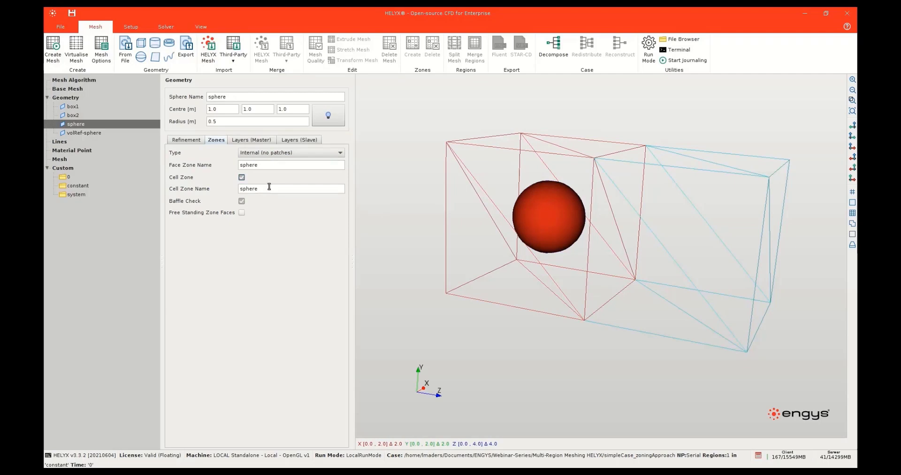
left_click_drag(589, 286, 585, 284)
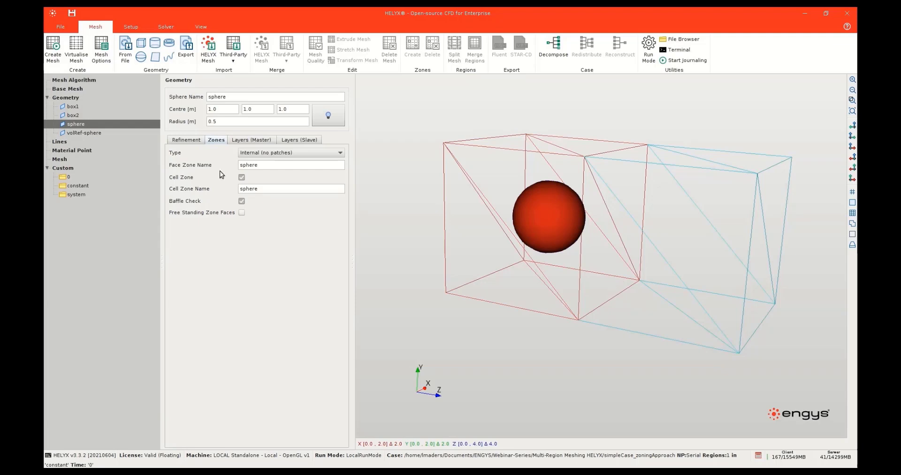
Show only box1 and split off its face shared with box2 as a patch named interface_boxes
right_click(73, 107)
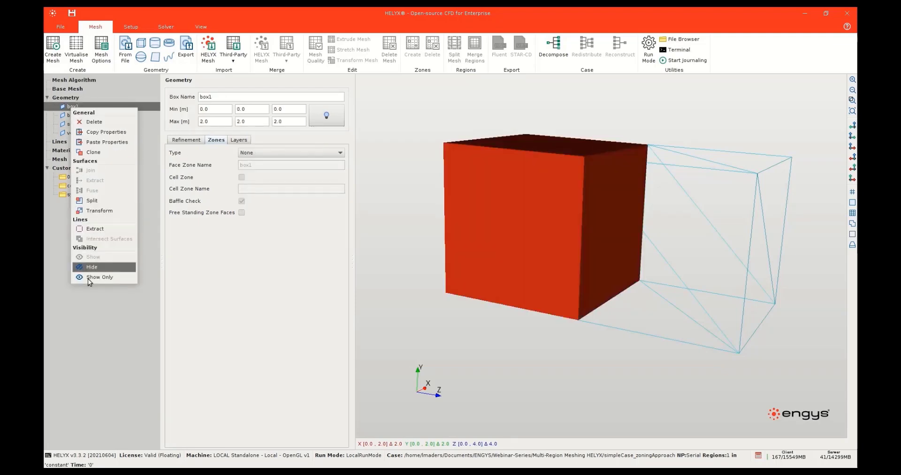
left_click(88, 277)
right_click(74, 109)
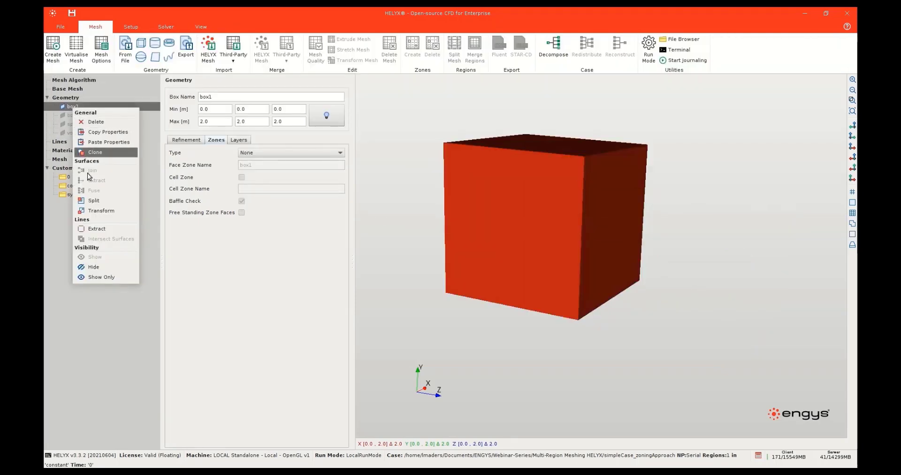
left_click(92, 201)
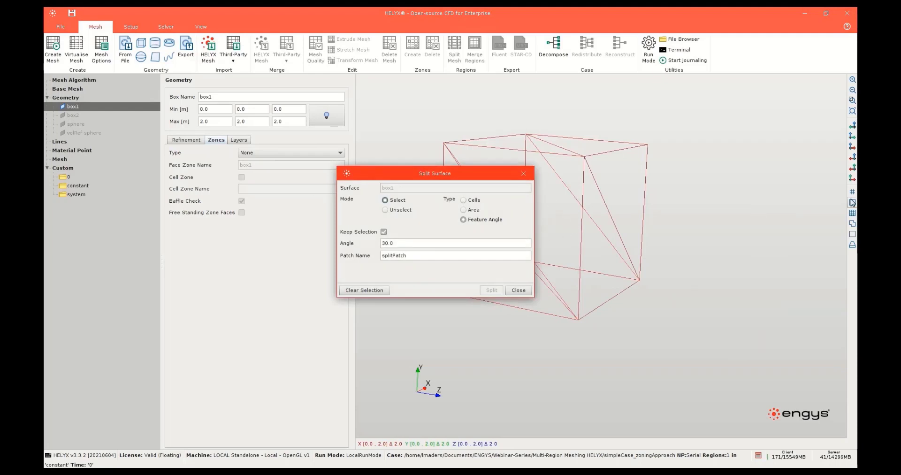
left_click(610, 219)
double_click(432, 257)
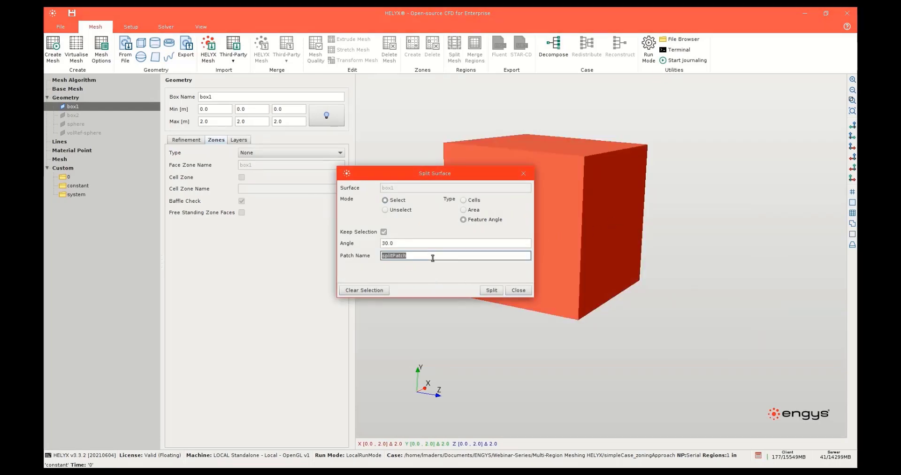
type("interface_boxes")
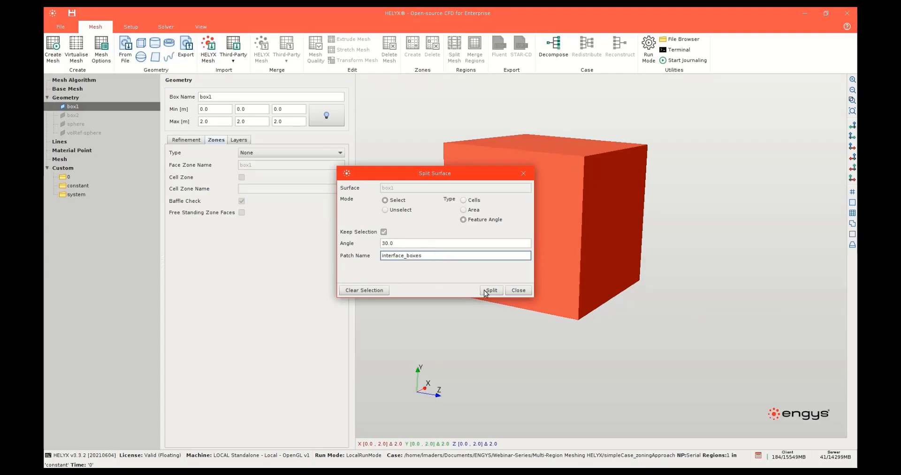
left_click(490, 291)
left_click(509, 291)
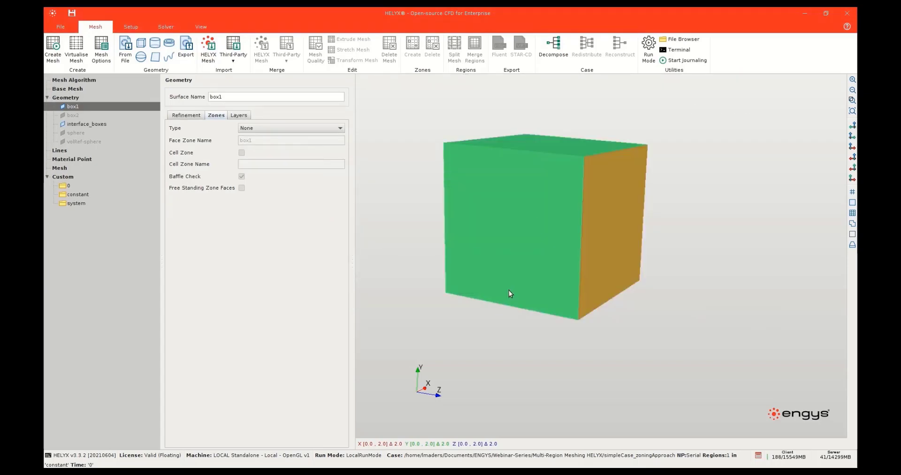
left_click_drag(507, 281, 511, 280)
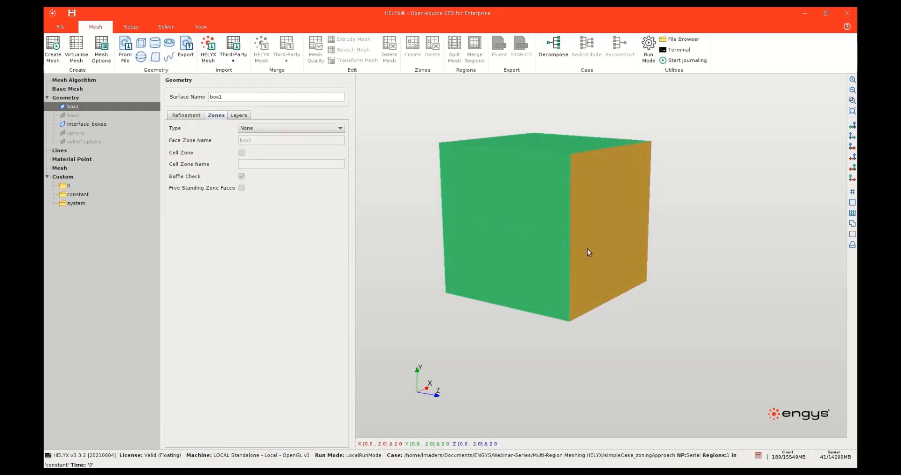
Show only box2 and split off its face touching box1 as a patch named delete
right_click(72, 116)
left_click(93, 285)
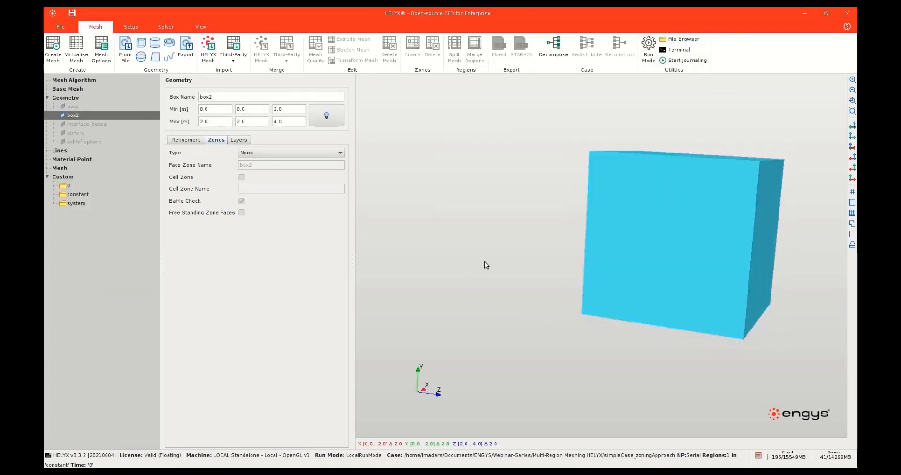
left_click_drag(486, 264, 525, 263)
right_click(72, 116)
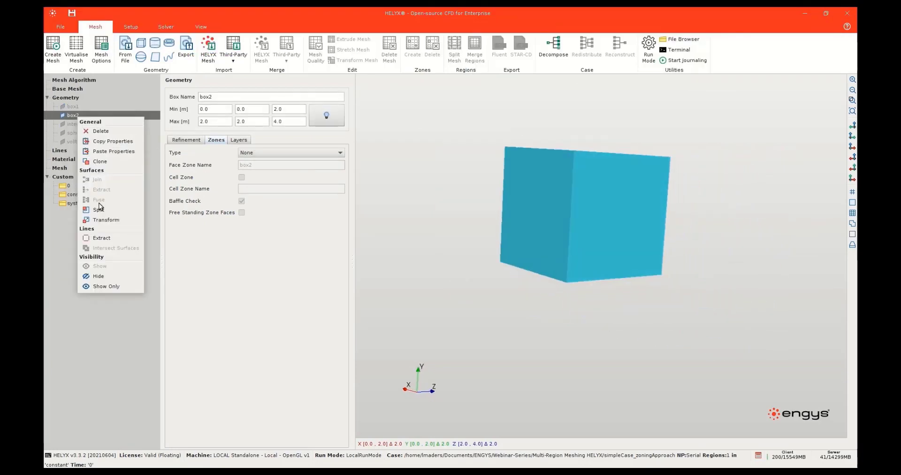
left_click(99, 207)
left_click_drag(461, 167, 310, 162)
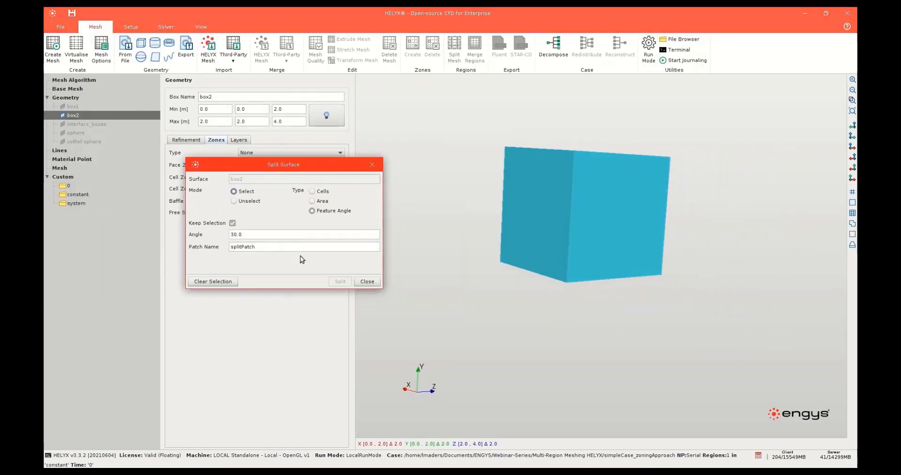
double_click(295, 244)
type("delete")
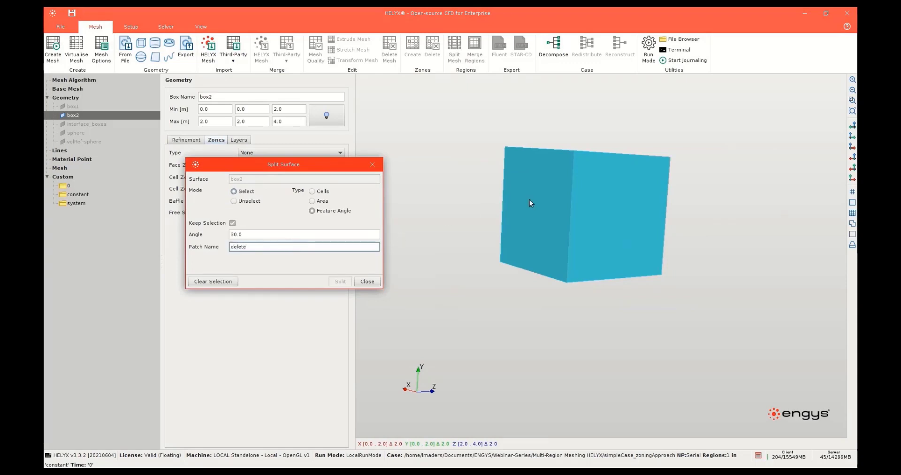
left_click(530, 203)
left_click(346, 281)
left_click(366, 281)
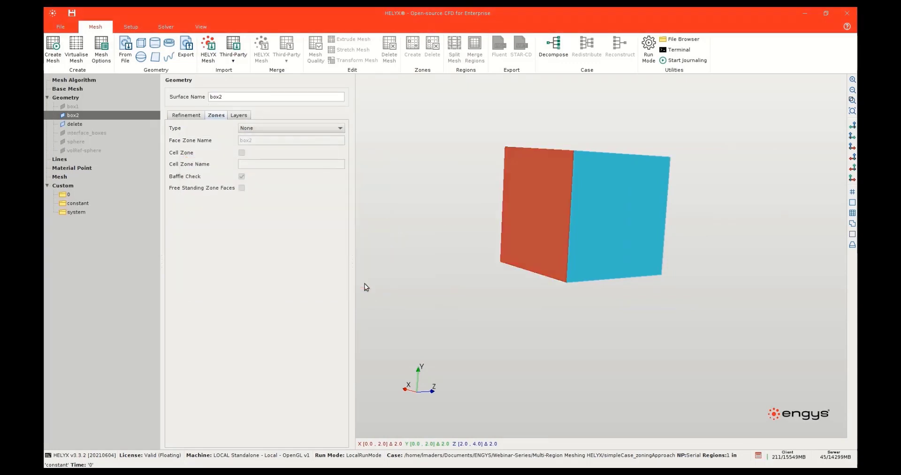
Delete the surface named delete that was split off box2
left_click_drag(462, 211, 456, 230)
right_click(74, 126)
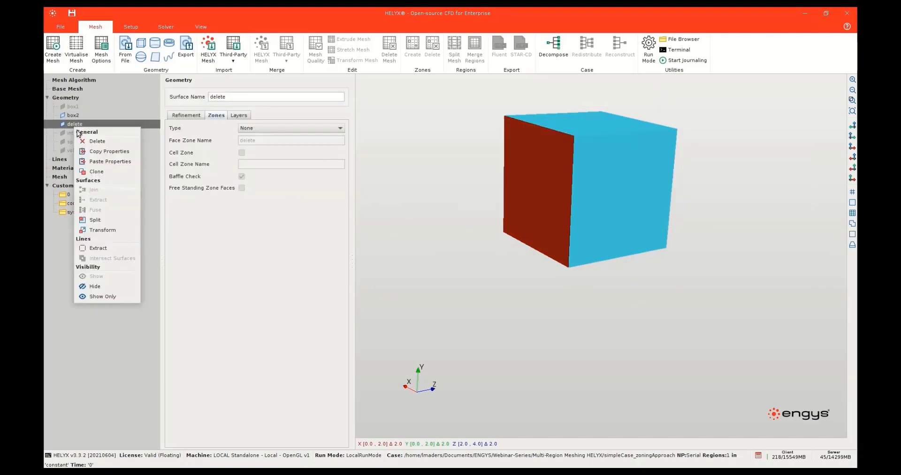
left_click(84, 137)
Show all geometry surfaces and examine the shared interface on box1 with box2 temporarily hidden
left_click(204, 26)
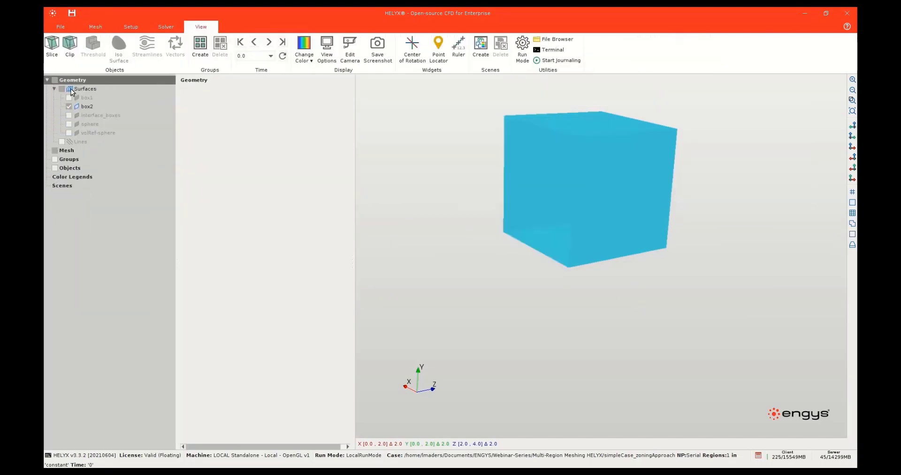
left_click(62, 89)
left_click(62, 90)
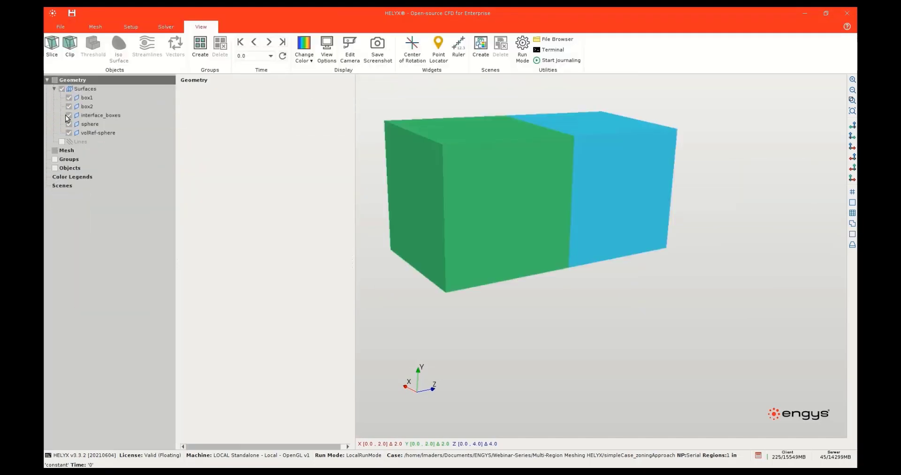
left_click(69, 106)
left_click_drag(486, 161, 501, 201)
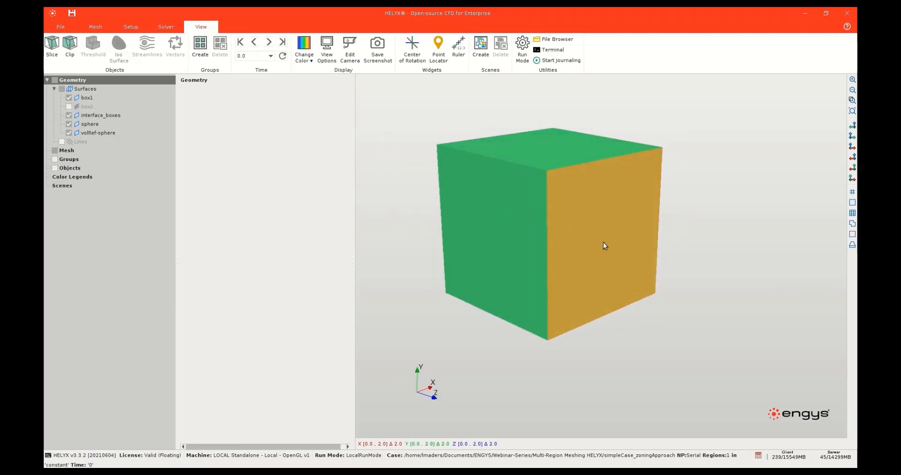
left_click(85, 98)
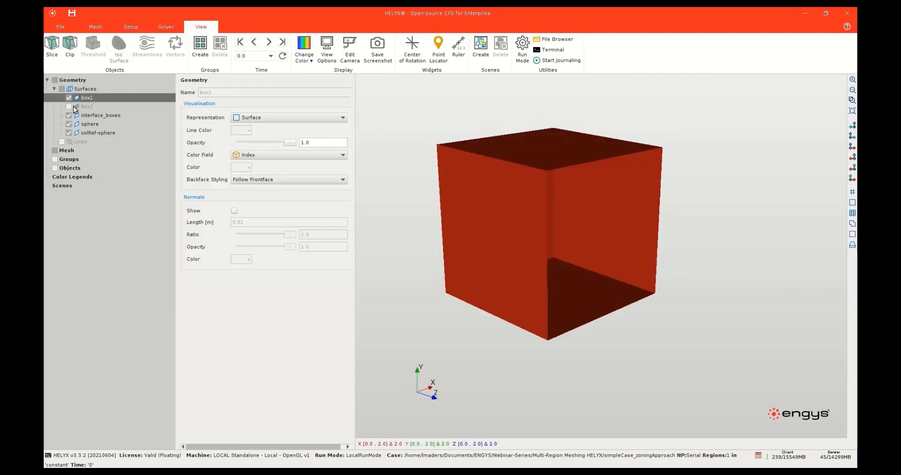
left_click(69, 106)
mouse_move(464, 226)
left_mouse_down()
mouse_move(493, 213)
mouse_move(471, 215)
left_mouse_up()
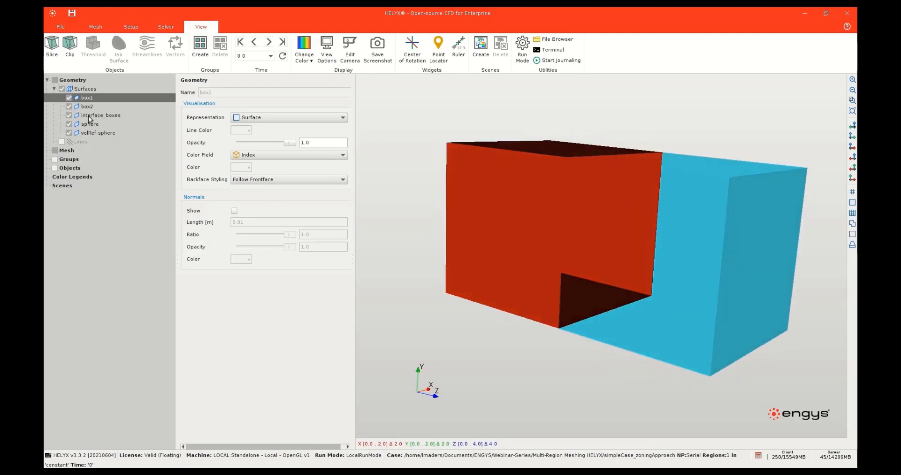
Define interface_boxes as an Internal (no patches) zone and enable its cell zone, named box2
left_click(95, 27)
left_click(85, 124)
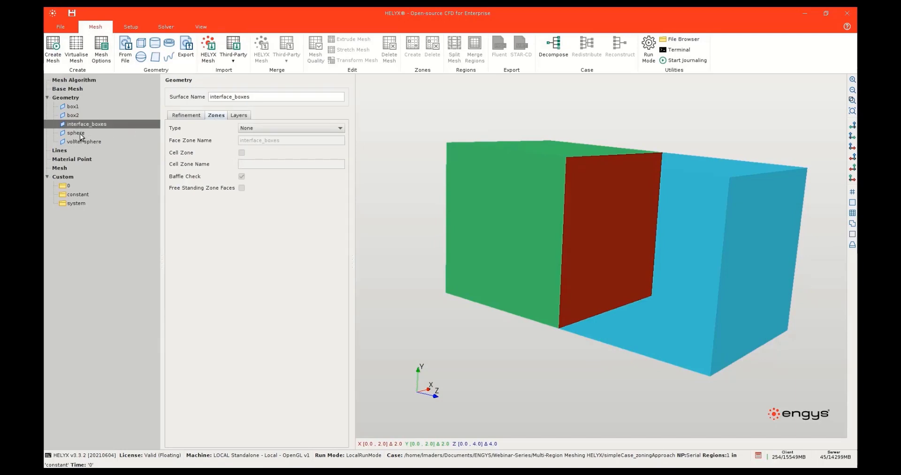
left_click(241, 127)
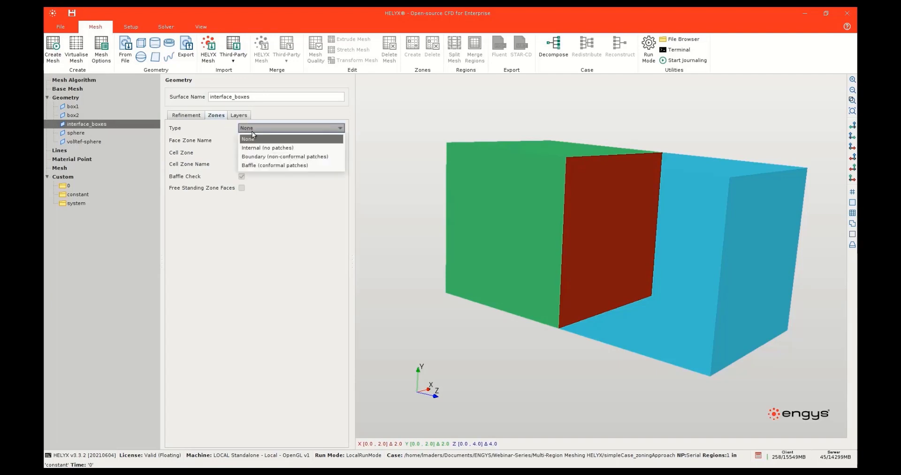
left_click(249, 148)
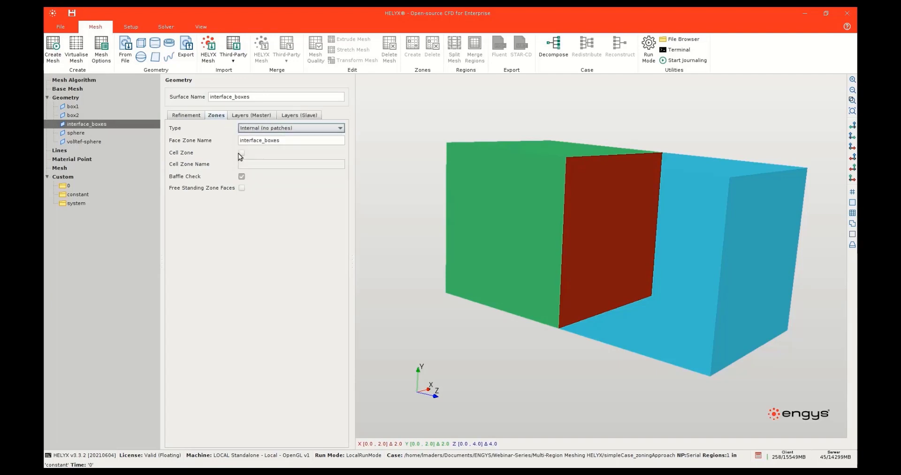
left_click(242, 152)
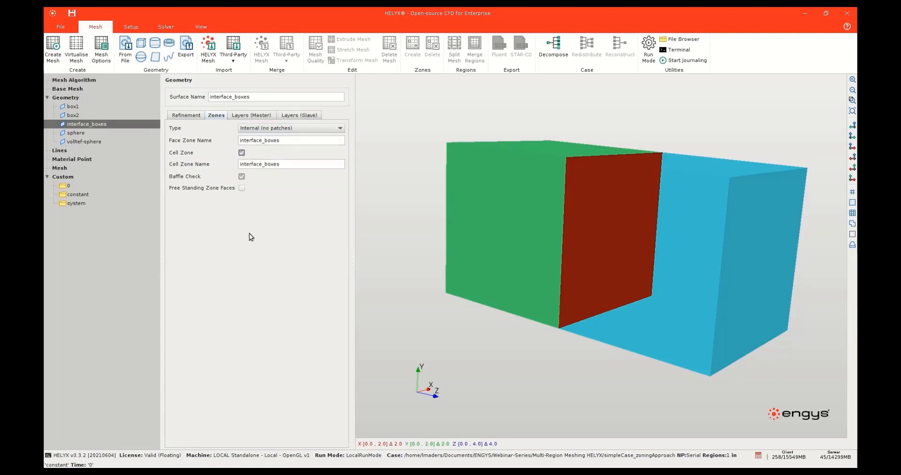
double_click(286, 164)
type("box2")
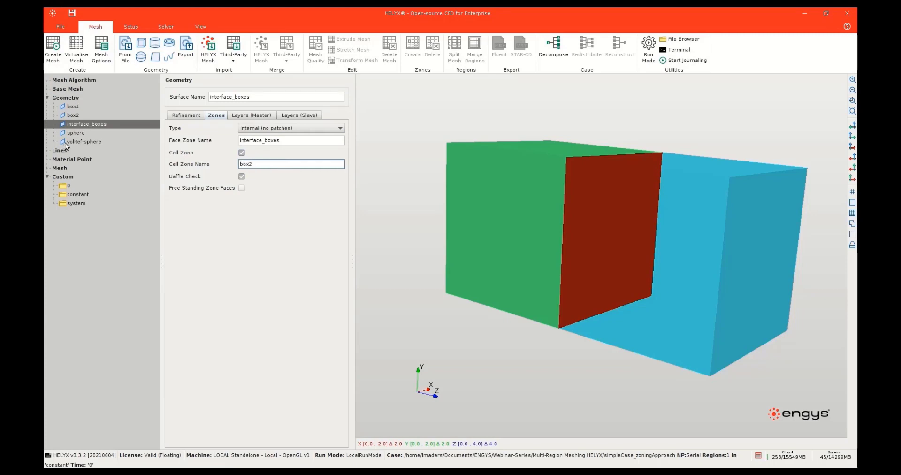
Generate the mesh for the two boxes and the enclosed sphere
left_click(64, 142)
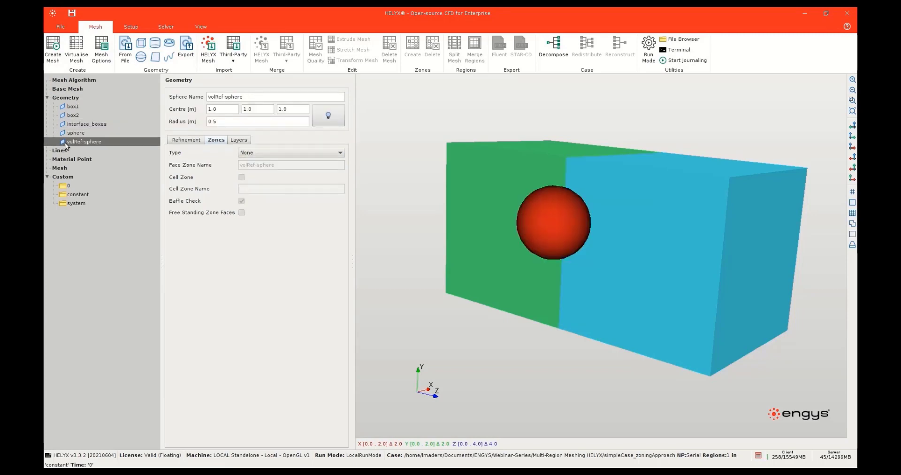
left_click(55, 51)
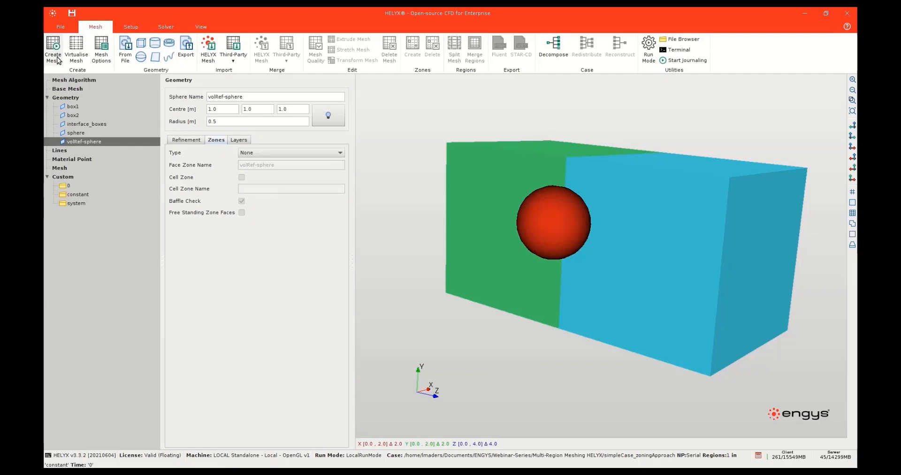
key("Return")
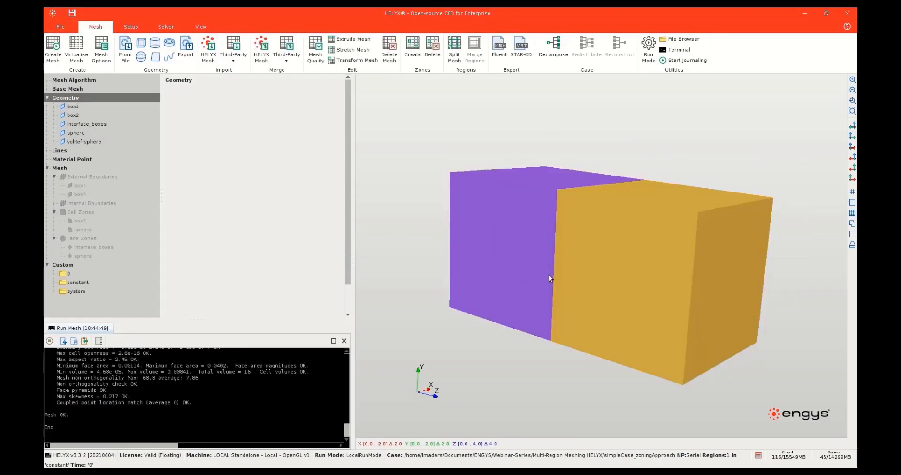
left_click_drag(489, 253, 504, 271)
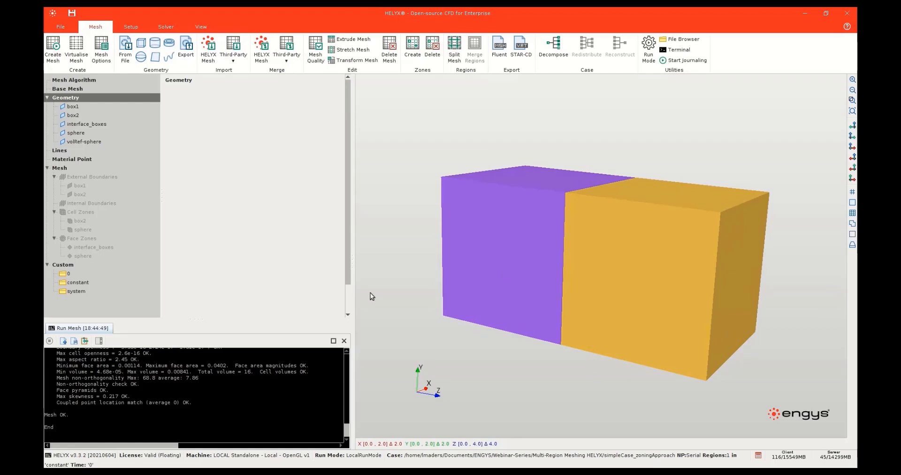
Split the mesh into regions with the sphere cell zone assigned to the default region and box2 kept separate
left_click(211, 27)
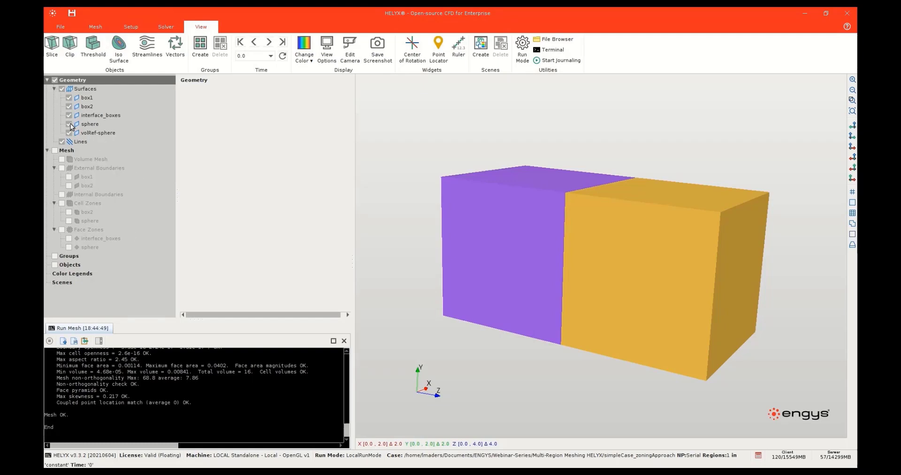
left_click(97, 28)
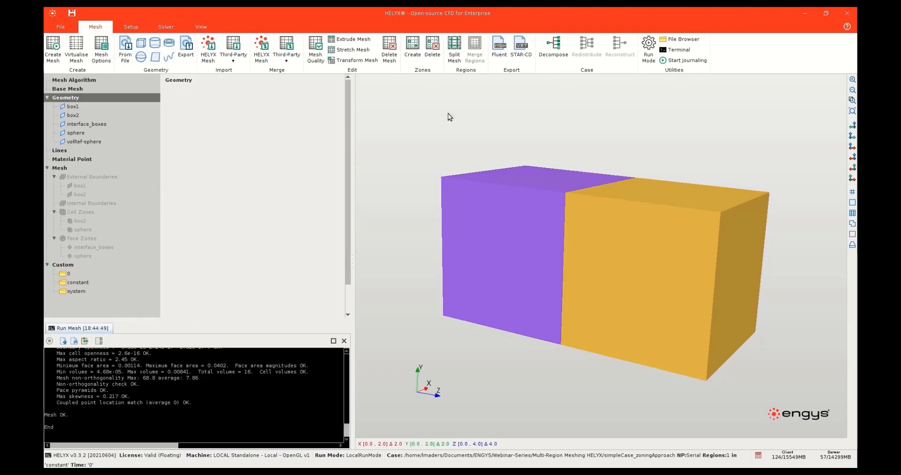
left_click(454, 46)
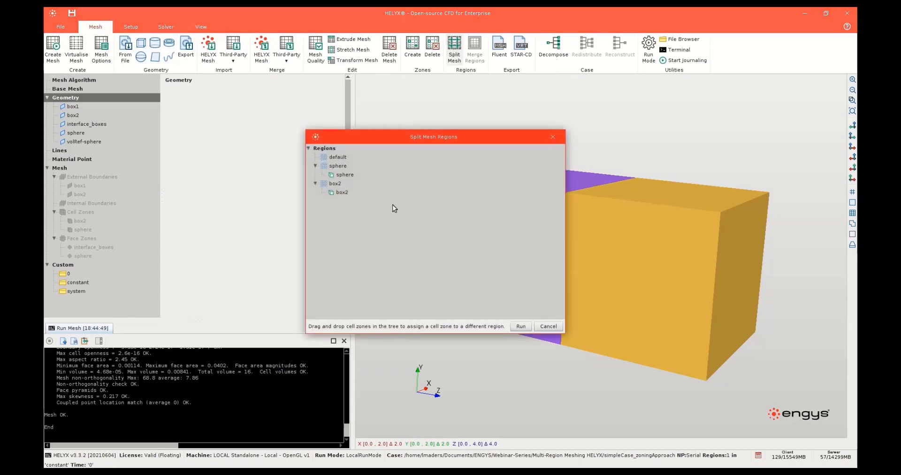
left_click_drag(398, 136, 235, 136)
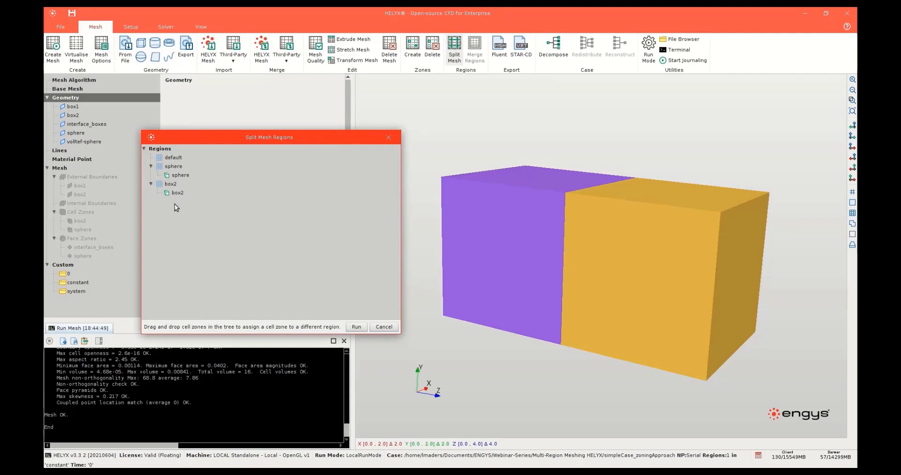
left_click(177, 175)
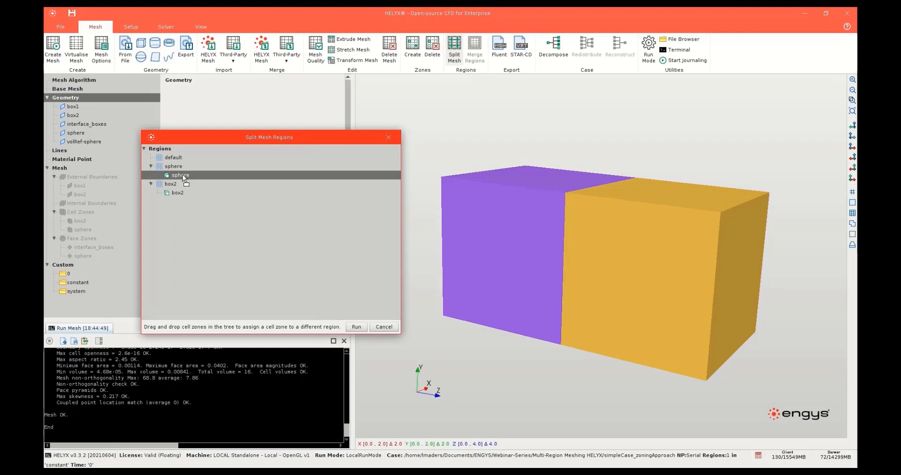
left_click_drag(183, 178, 175, 158)
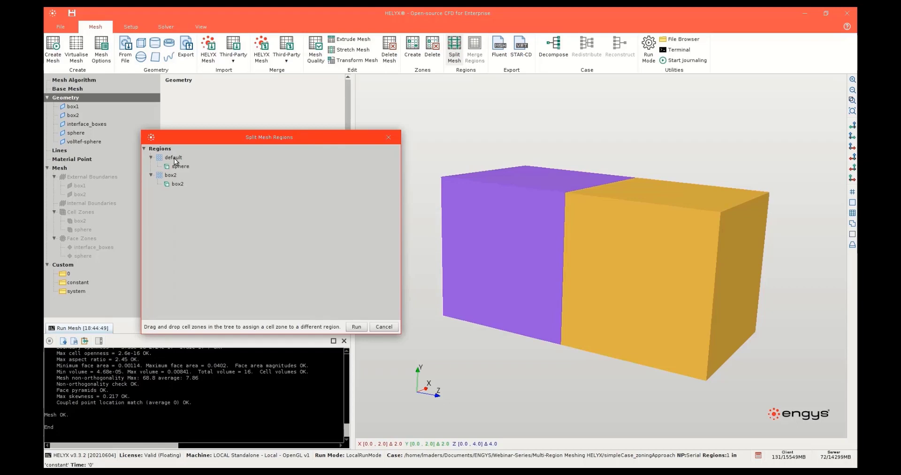
left_click(355, 326)
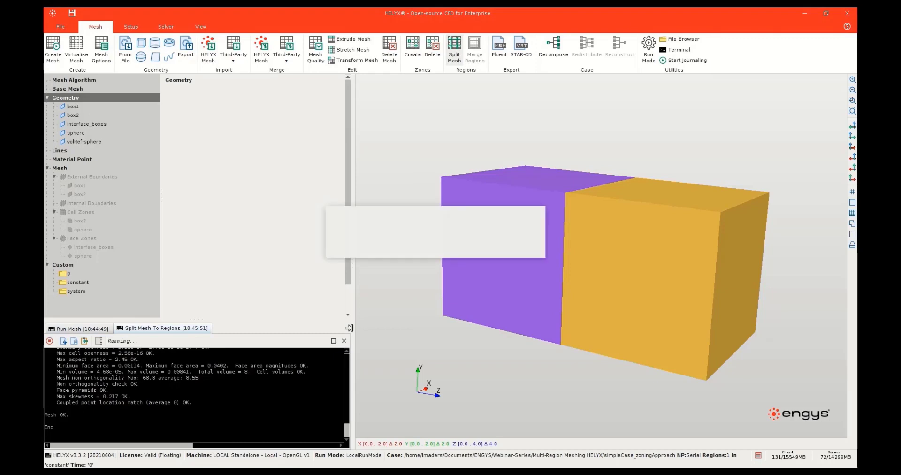
Hide all geometry surfaces and display the default region's volume mesh
left_click(205, 28)
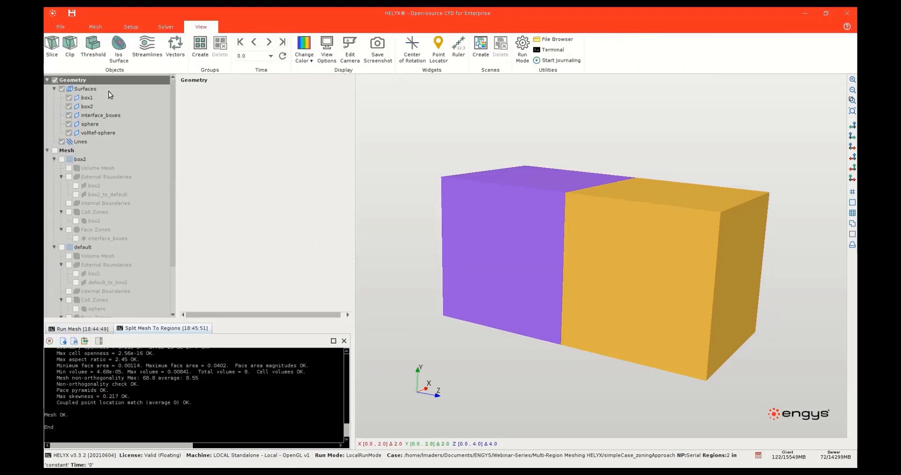
left_click(62, 88)
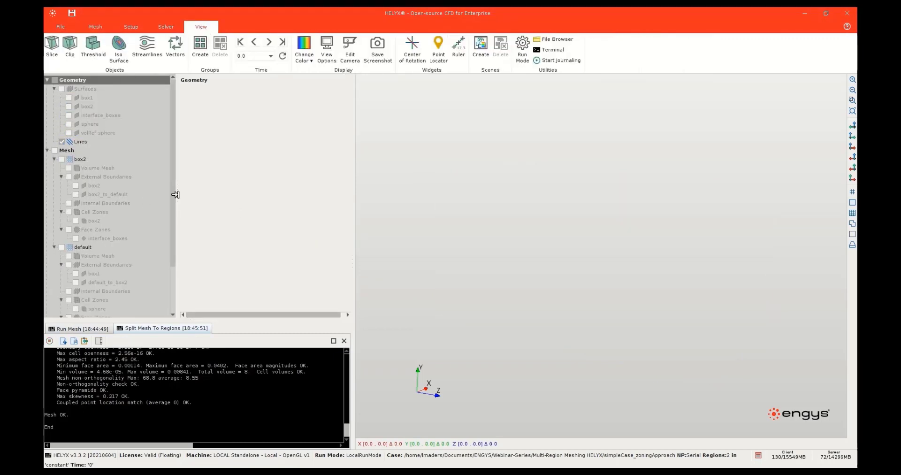
left_click_drag(175, 194, 207, 195)
scroll(143, 195, "down", 2)
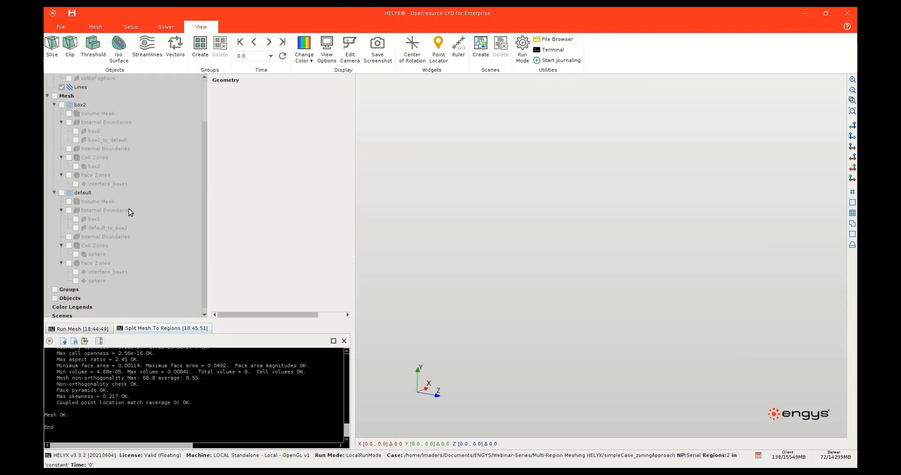
scroll(130, 212, "up", 1)
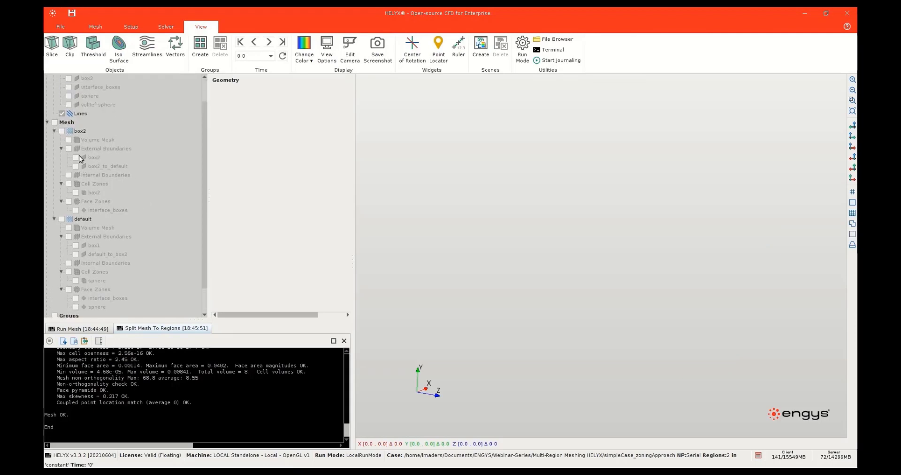
scroll(79, 220, "down", 1)
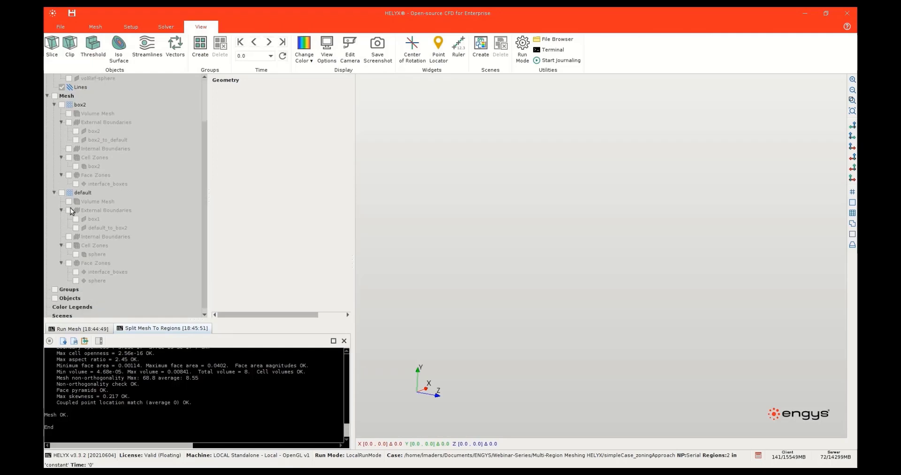
left_click(69, 202)
left_click(852, 219)
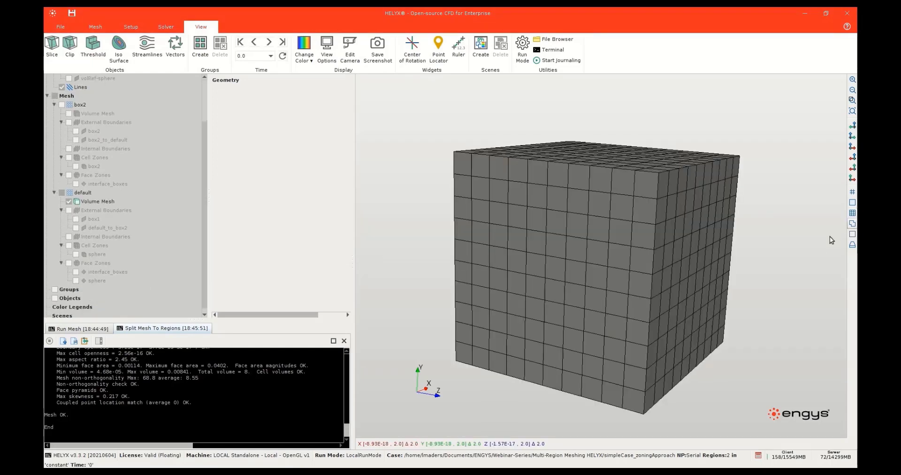
Show the box2 region's volume mesh beside the default region to examine both, and hide it again
left_click(68, 113)
scroll(600, 277, "down", 3)
left_click_drag(606, 246, 569, 243)
left_click(68, 114)
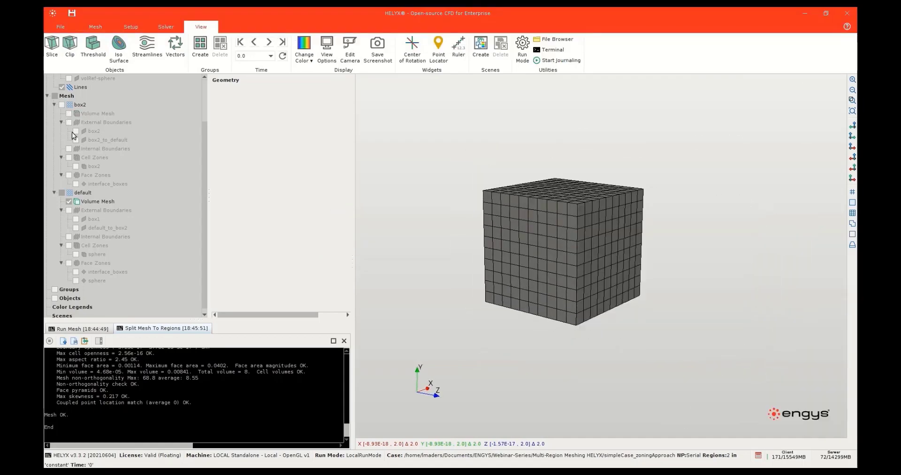
Replace the default region's volume mesh view with its sphere cell zone and the box1 and default_to_box2 boundaries
left_click(68, 203)
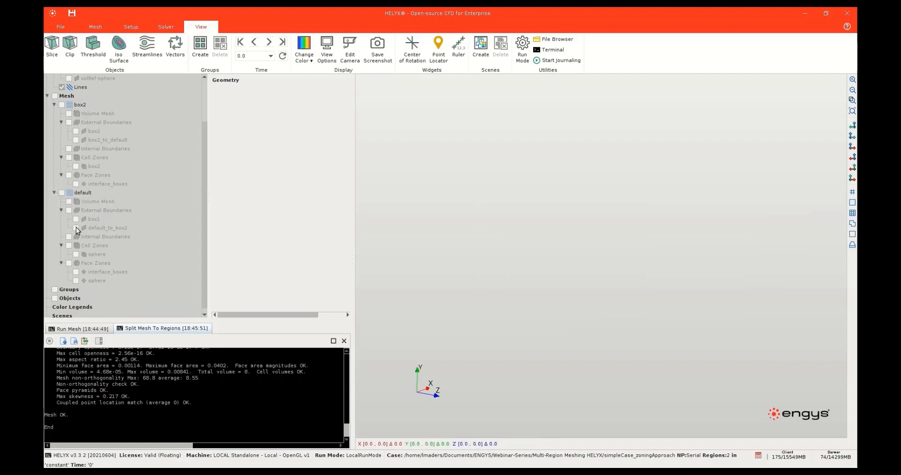
left_click(76, 254)
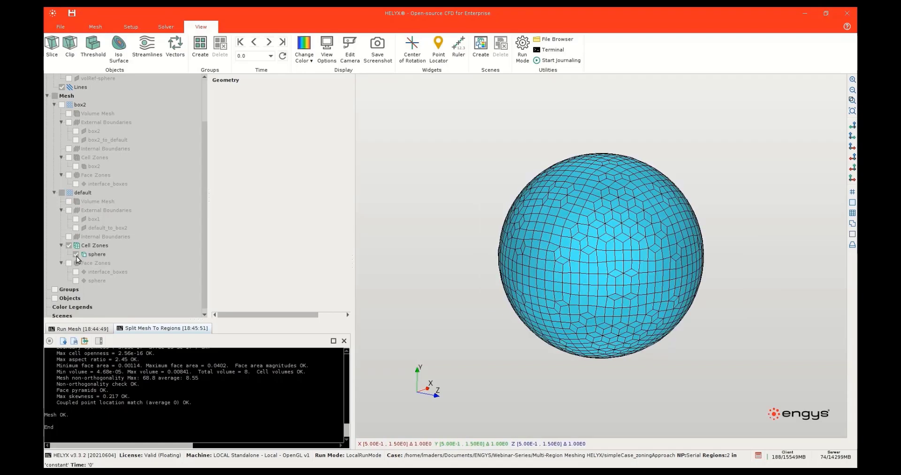
left_click(76, 218)
scroll(552, 200, "down", 4)
left_click_drag(581, 263, 539, 262)
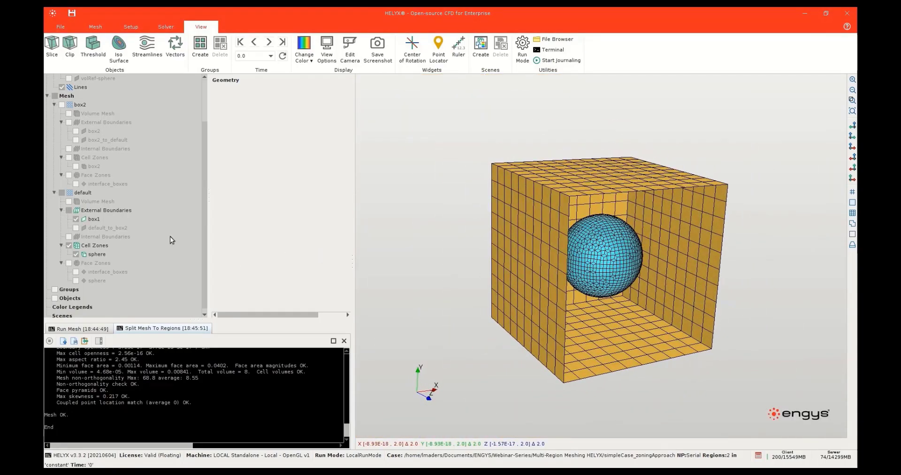
left_click(75, 228)
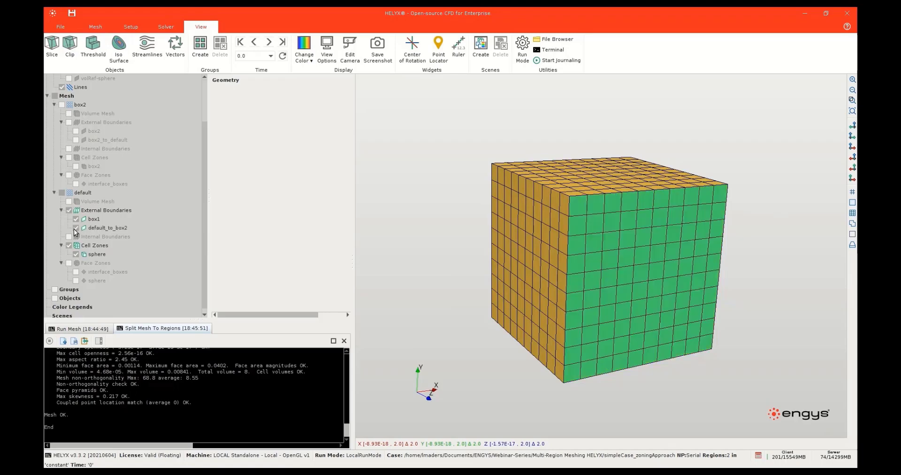
left_click_drag(538, 292, 557, 285)
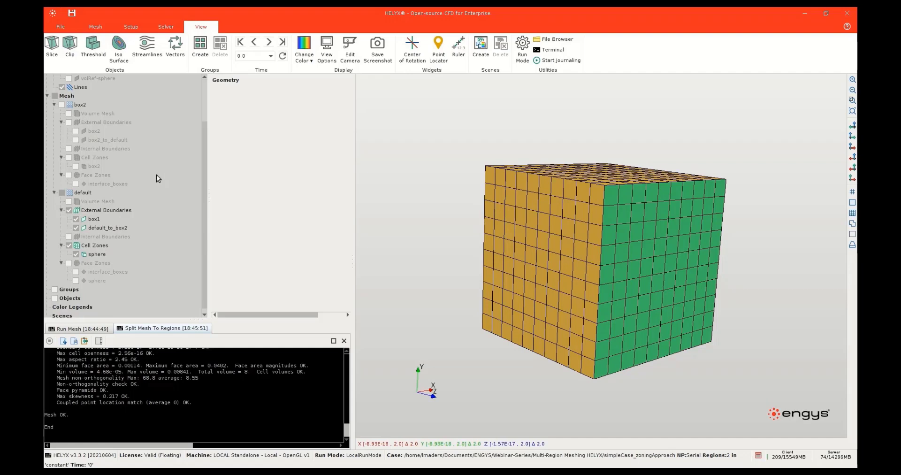
Create a new parallel case named shellTubeHE with 6 processors
left_click(61, 27)
left_click(61, 41)
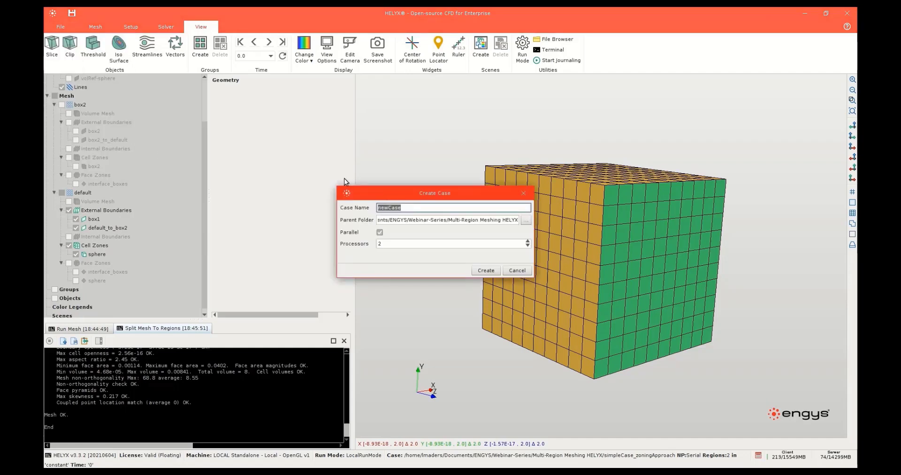
type("shew")
key("BackSpace")
type("llTubeHE")
left_click(390, 244)
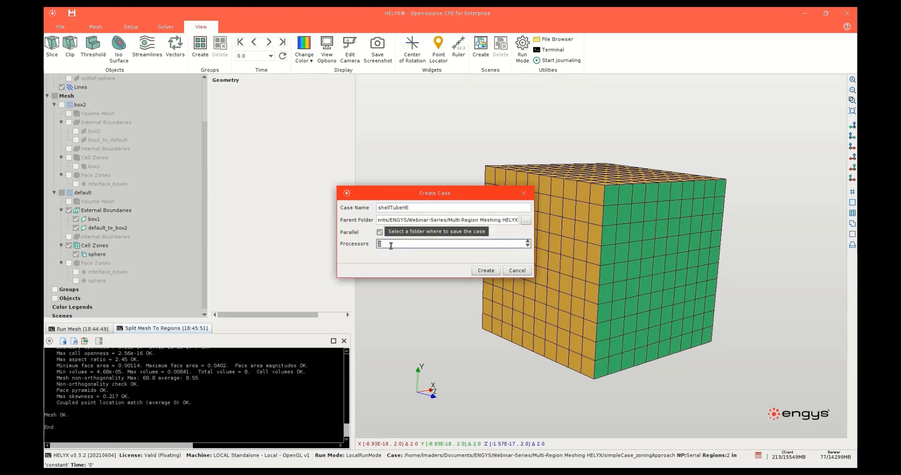
type("6")
left_click(484, 271)
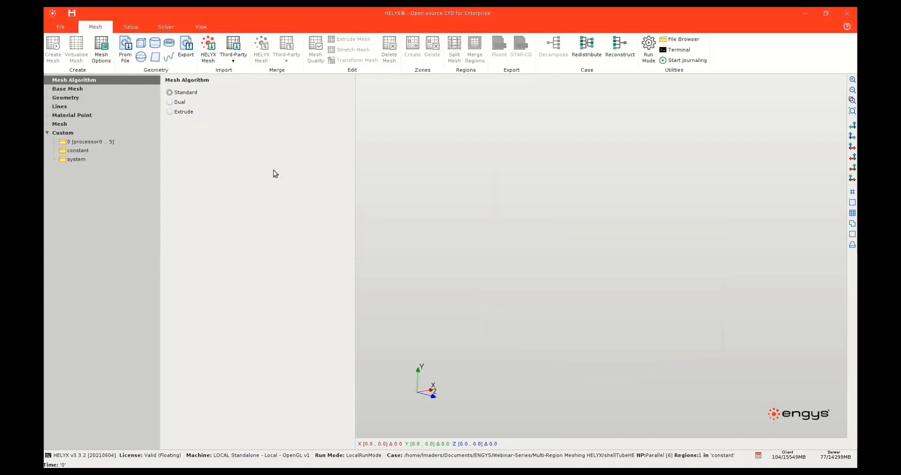
Import all STL surfaces, baffle1 through tubes, from the HeatExchanger geometry folder and inspect the imported heat exchanger
left_click(126, 45)
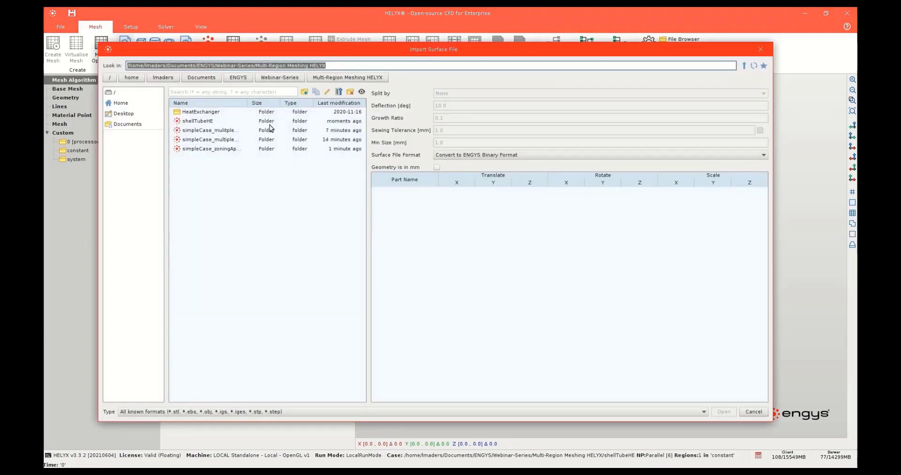
double_click(202, 113)
double_click(193, 121)
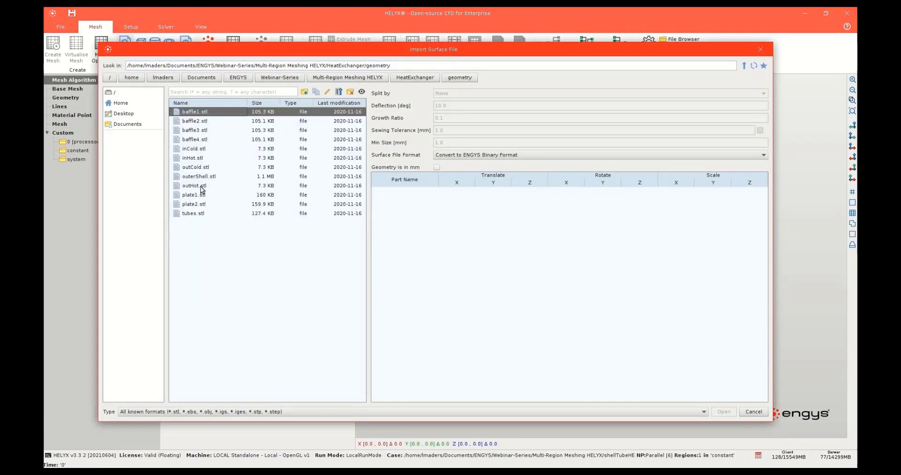
left_click(197, 214, "shift")
left_click(722, 412)
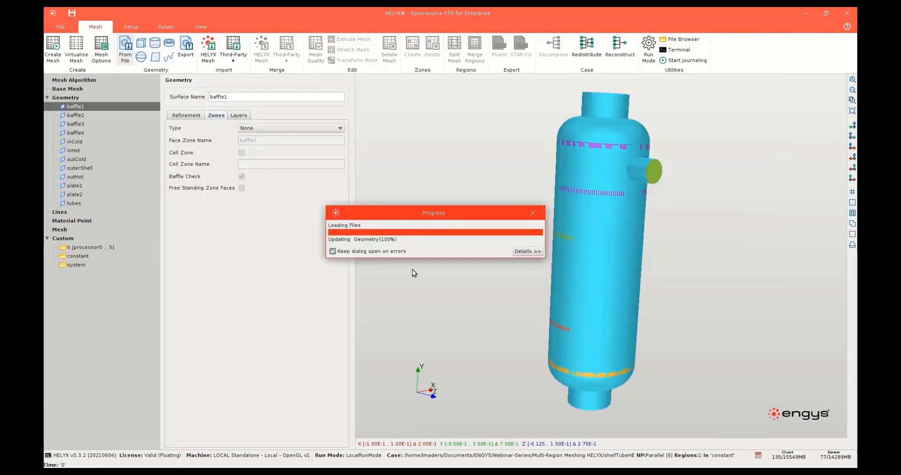
left_click_drag(515, 321, 591, 317)
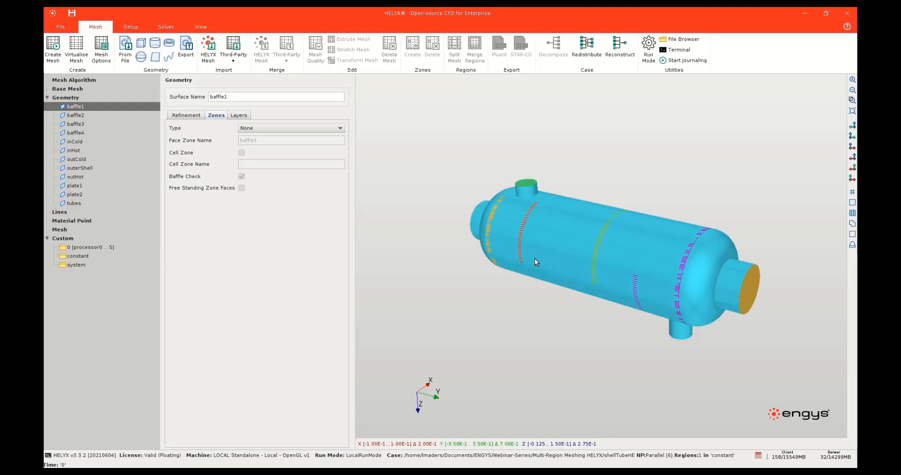
left_click_drag(536, 257, 554, 264)
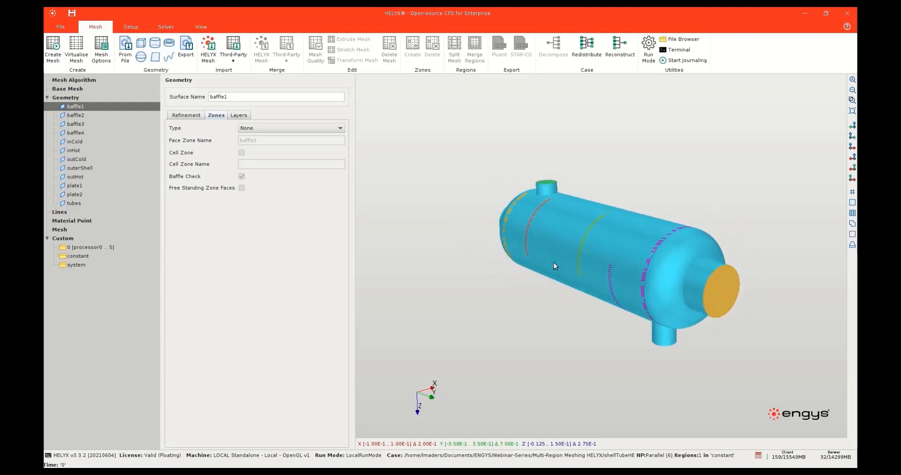
Keep the Standard mesh algorithm and set the automatic base mesh spacing to 0.025 m
left_click(79, 81)
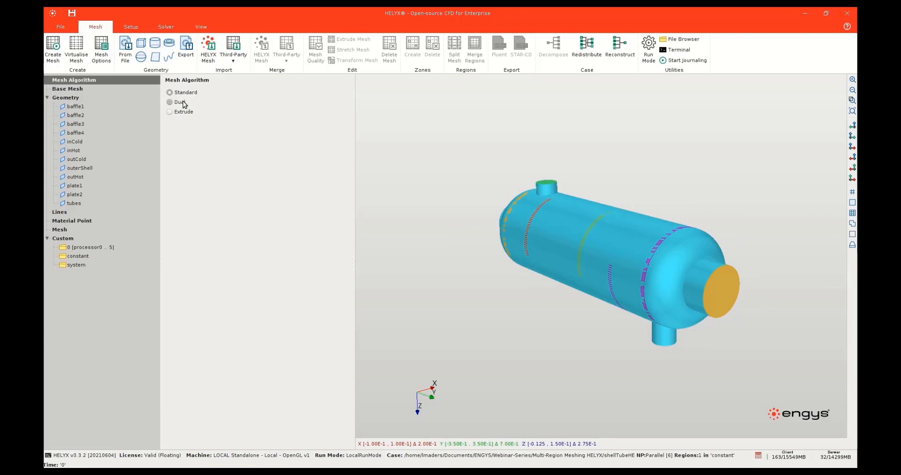
left_click(92, 89)
triple_click(232, 107)
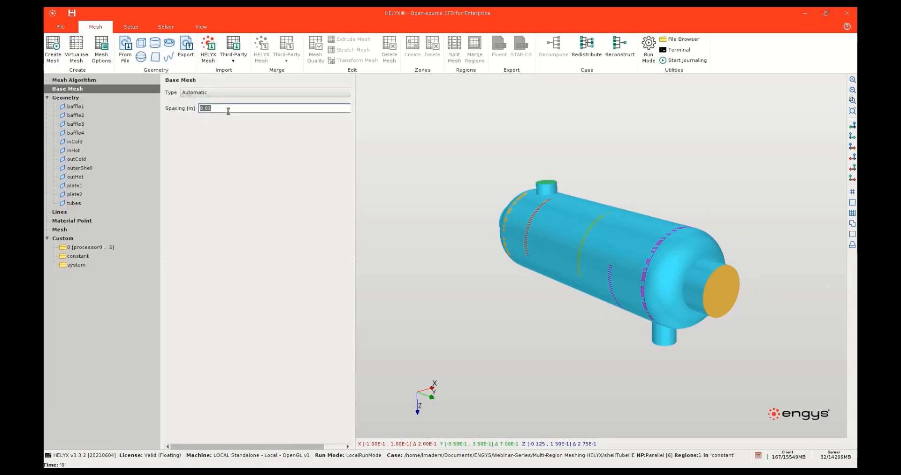
type("0.025")
Set the minimum and maximum surface refinement levels of baffle1 to baffle4 to 2
left_click(78, 109)
left_click(76, 133, "shift")
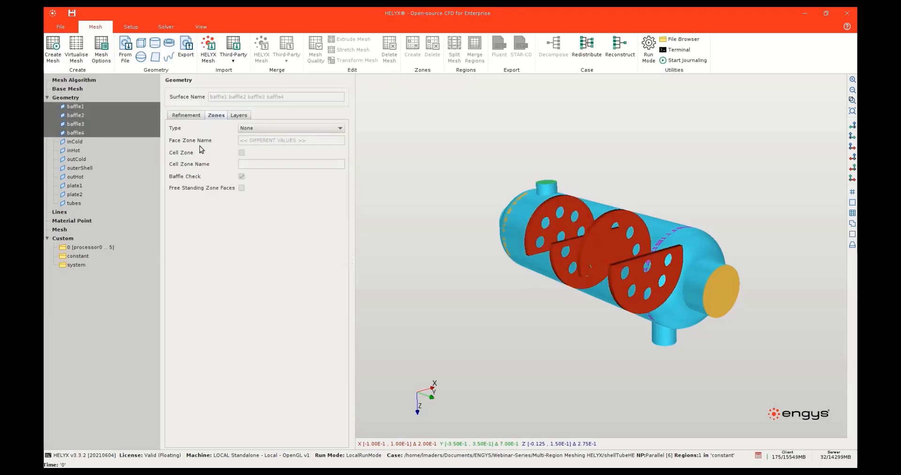
left_click(187, 115)
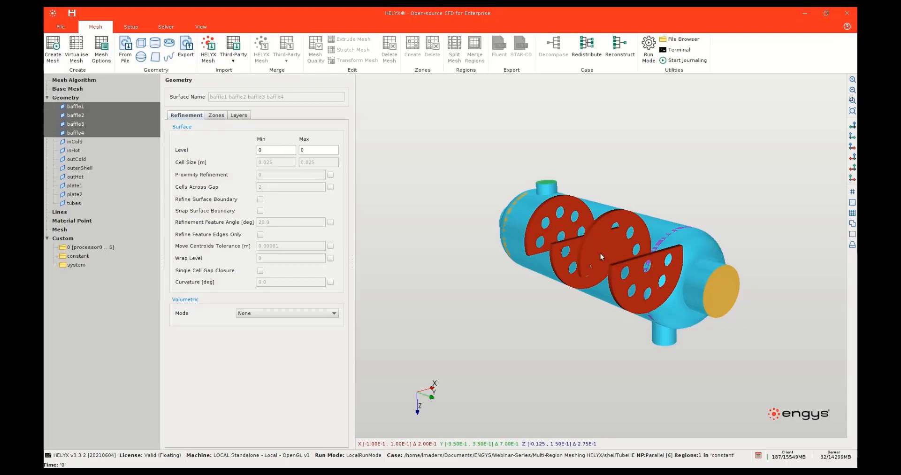
left_click(260, 152)
type("2")
left_click(306, 152)
left_click(277, 150)
key("Tab")
type("2")
left_click(277, 151)
Set the minimum and maximum surface refinement levels of outerShell, plate1 and plate2 to 3
left_click(80, 169)
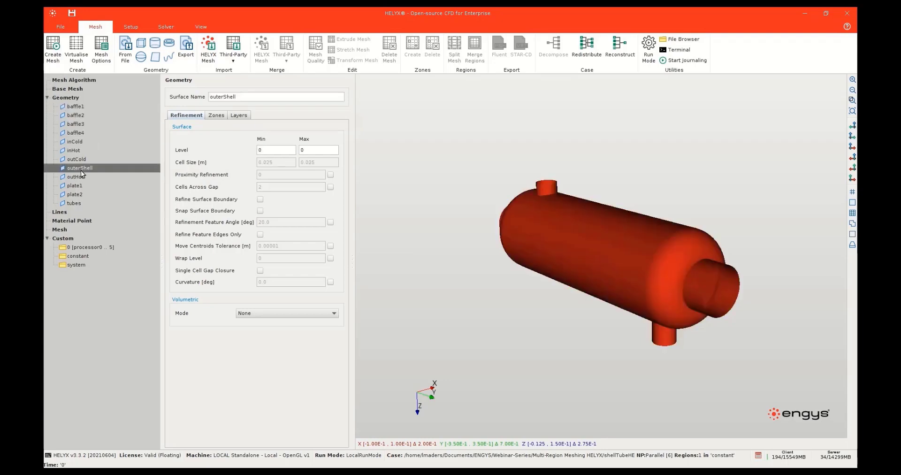
left_click(75, 196, "ctrl")
left_click(75, 188, "ctrl")
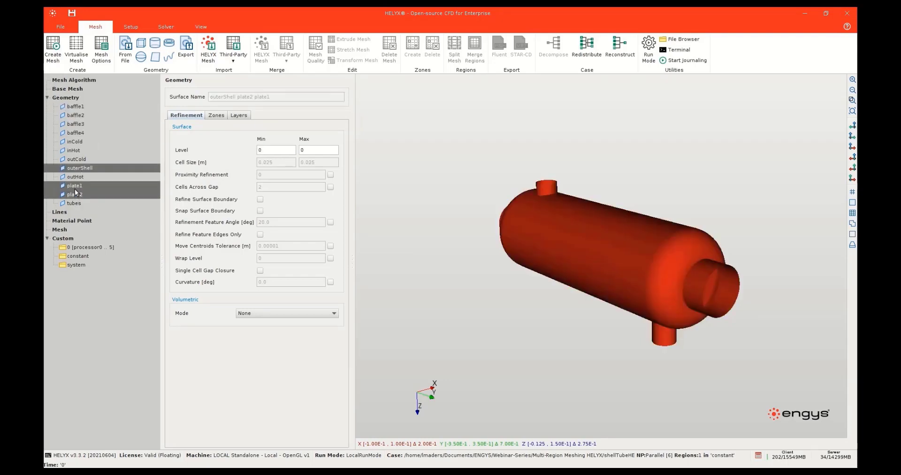
type("3")
left_click(318, 150)
type("3")
left_click(286, 150)
Set the minimum and maximum surface refinement levels of the tubes surface to 2
left_click(66, 204)
left_click(271, 150)
type("2")
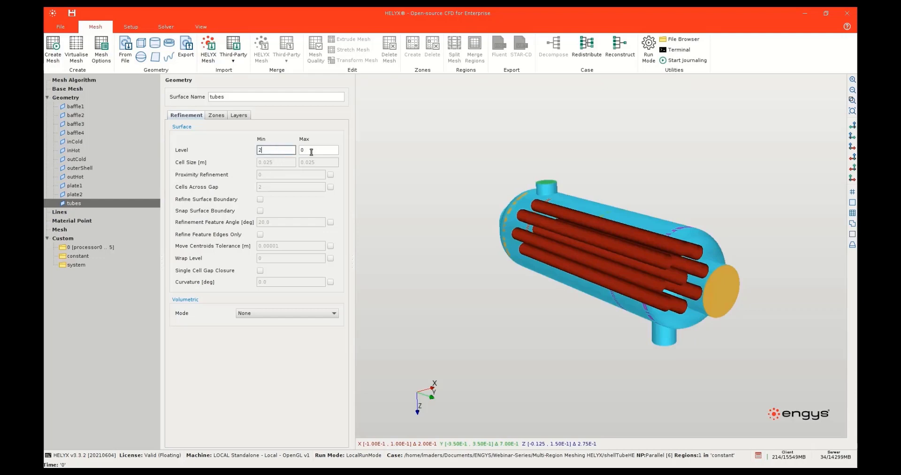
left_click(312, 151)
type("2")
left_click(281, 152)
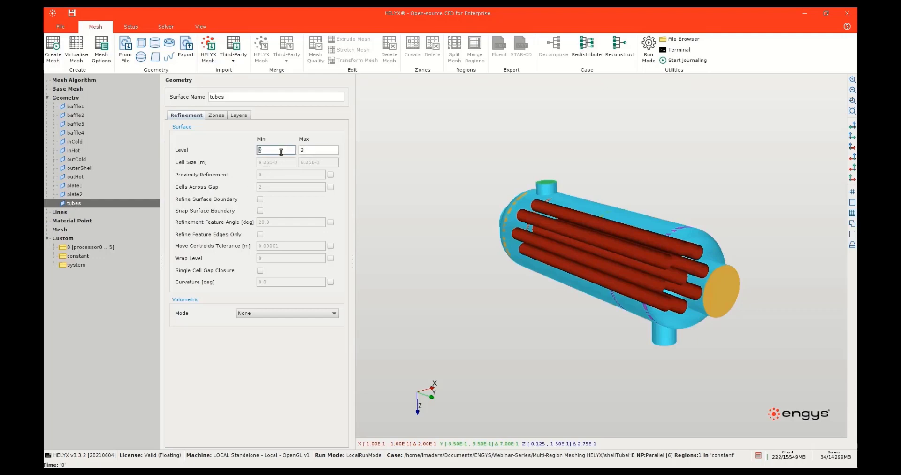
Set the minimum and maximum surface refinement levels of inCold, inHot, outCold and outHot to 1
left_click(75, 177)
left_click(77, 159, "ctrl")
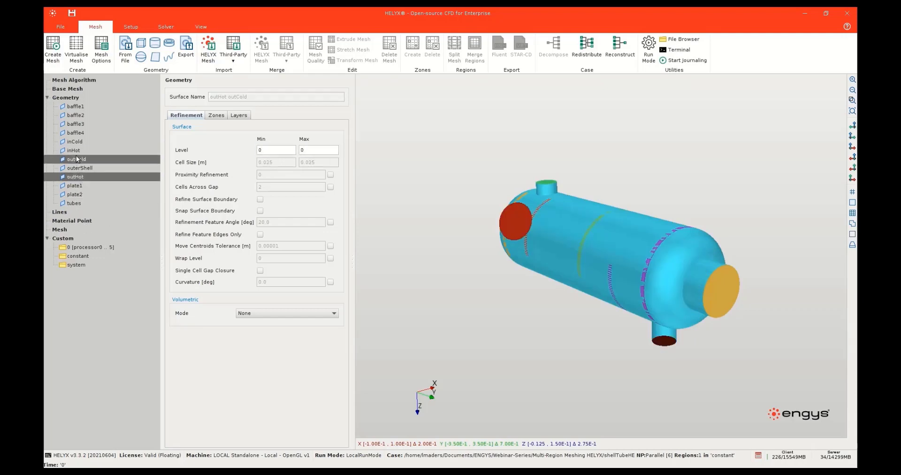
left_click(74, 150, "ctrl")
left_click(77, 141, "ctrl")
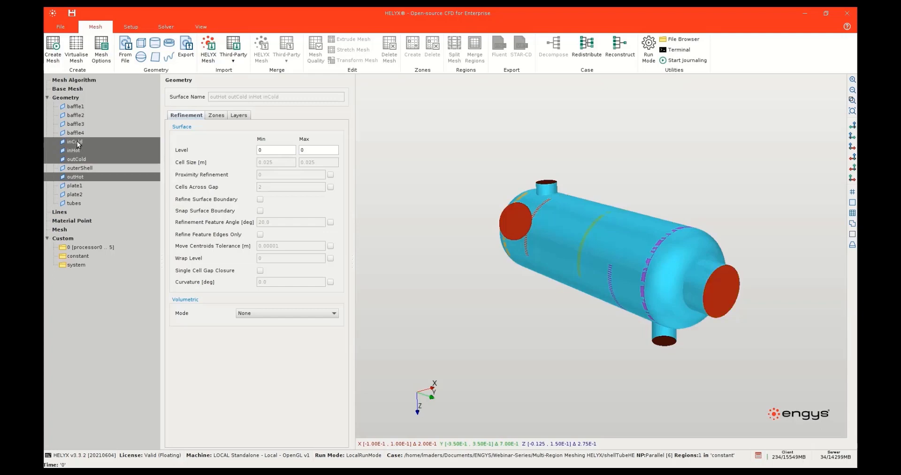
left_click(271, 150)
type("1")
left_click(303, 152)
type("1")
left_click(281, 150)
Examine the material point settings, the baffle1, outCold and tubes surfaces, and the zone types available for the tubes
left_click(80, 223)
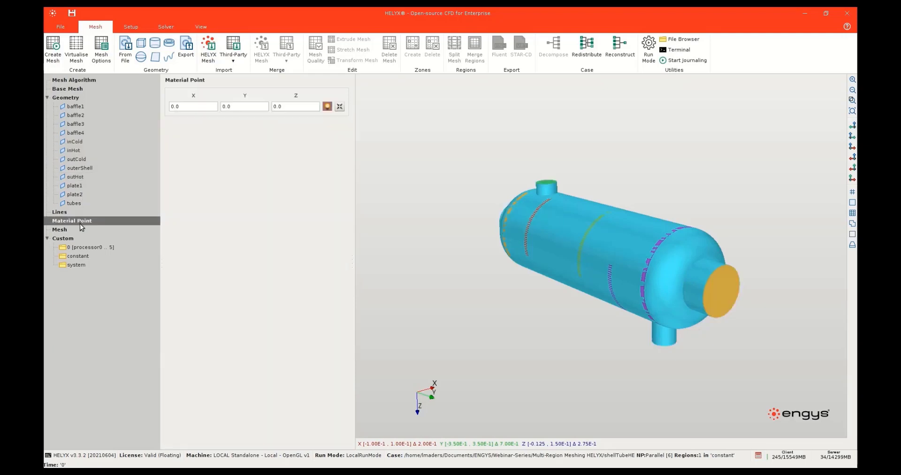
left_click_drag(488, 249, 522, 262)
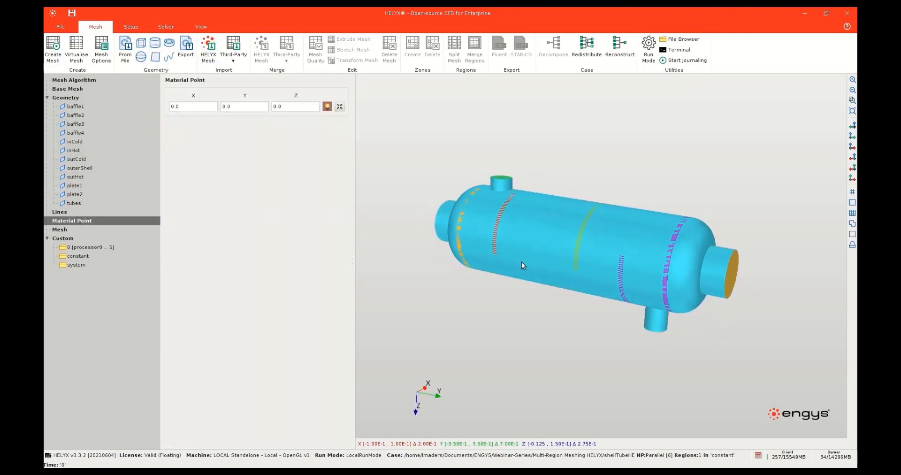
left_click(81, 107)
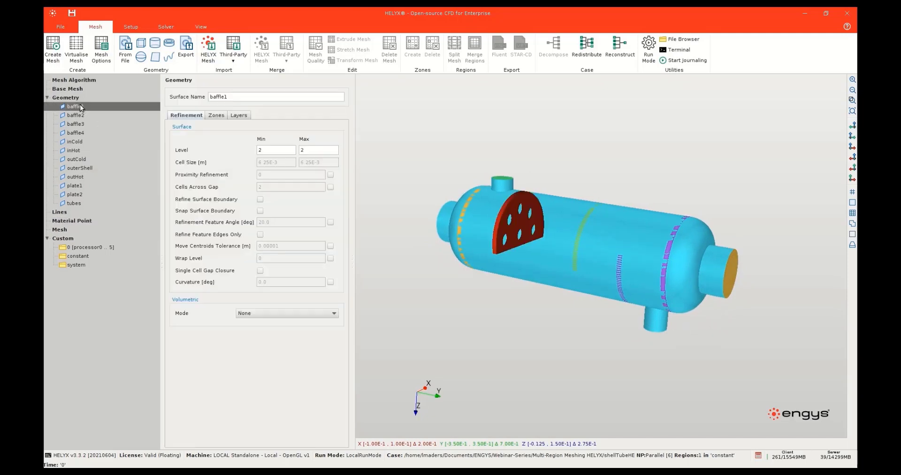
left_click(78, 160)
left_click(75, 204)
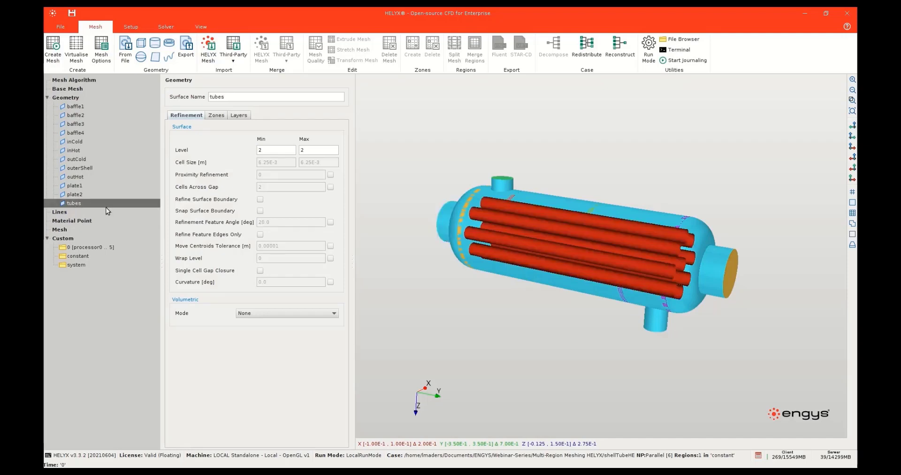
left_click(216, 115)
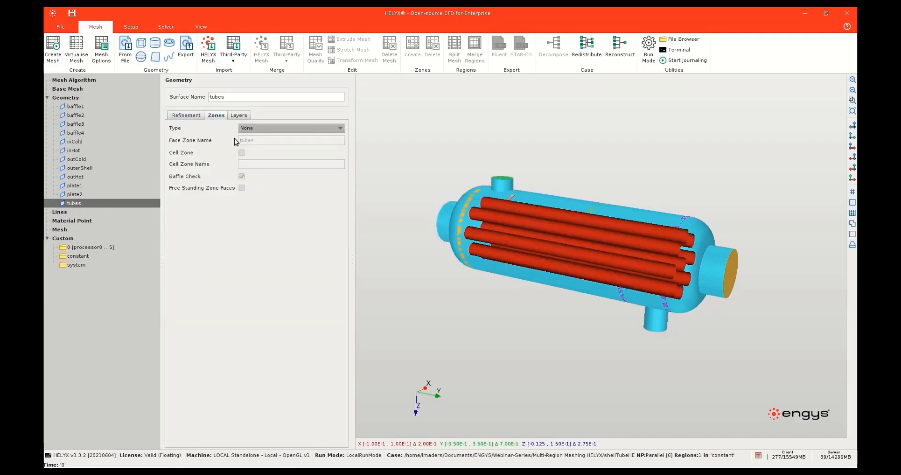
left_click(278, 127)
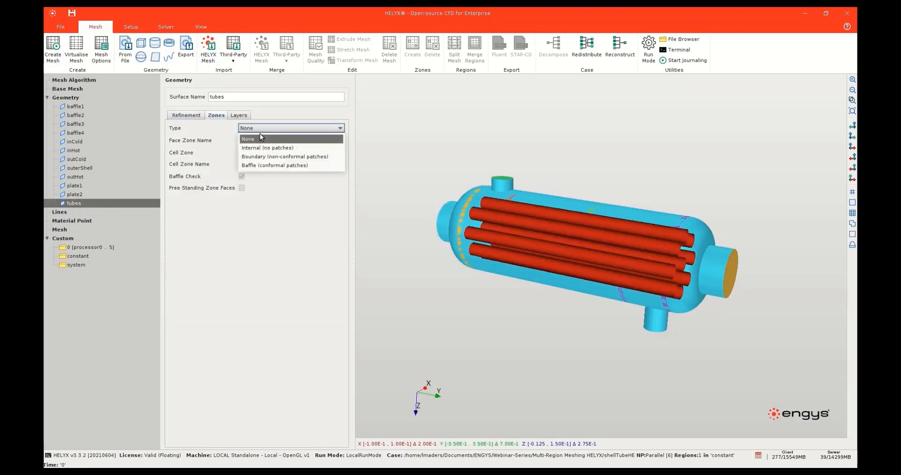
left_click(261, 125)
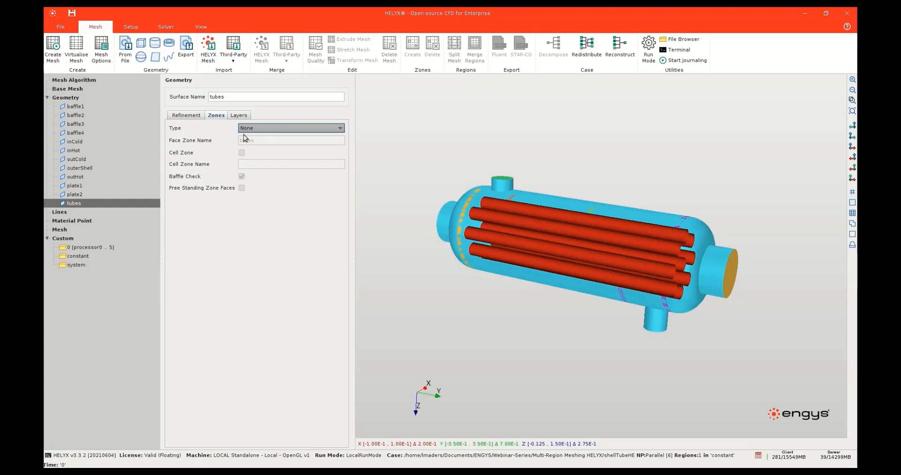
Enable multiple material points in the advanced mesh options and disable the unzoned mesh region
left_click(92, 220)
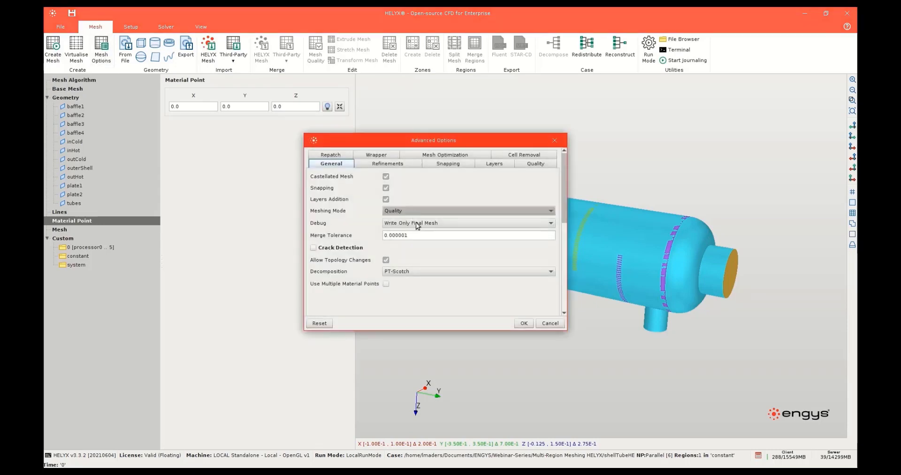
left_click(386, 284)
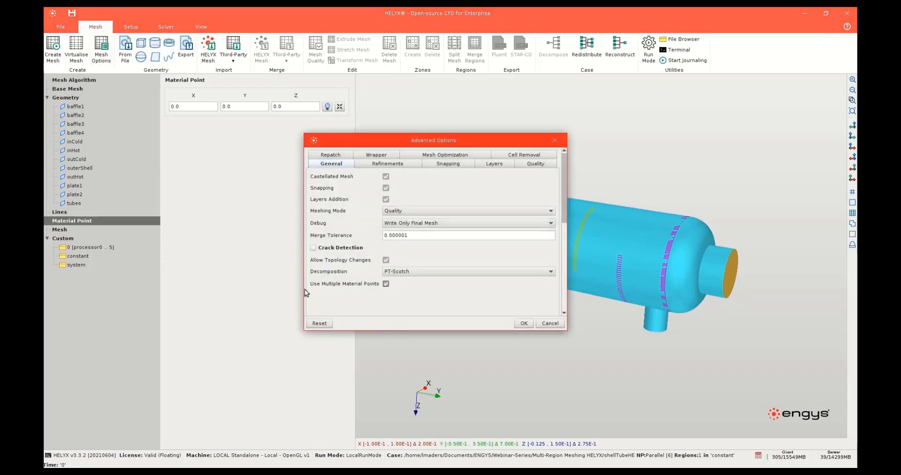
left_click(521, 322)
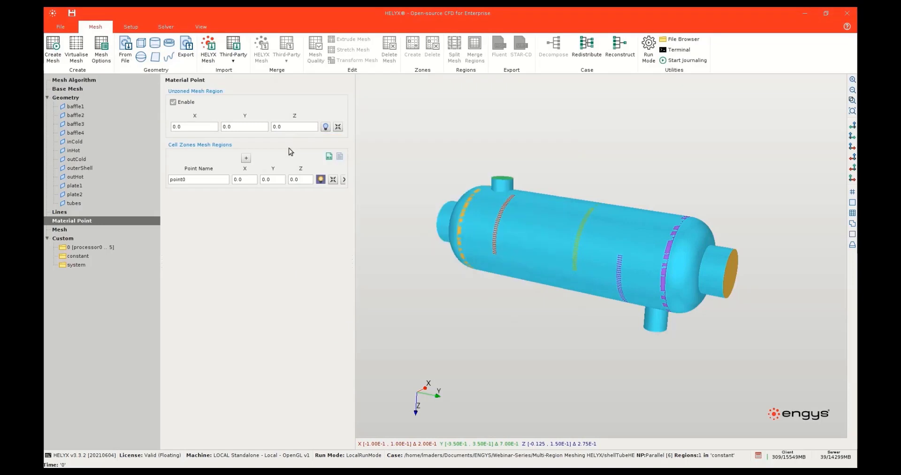
left_click(173, 102)
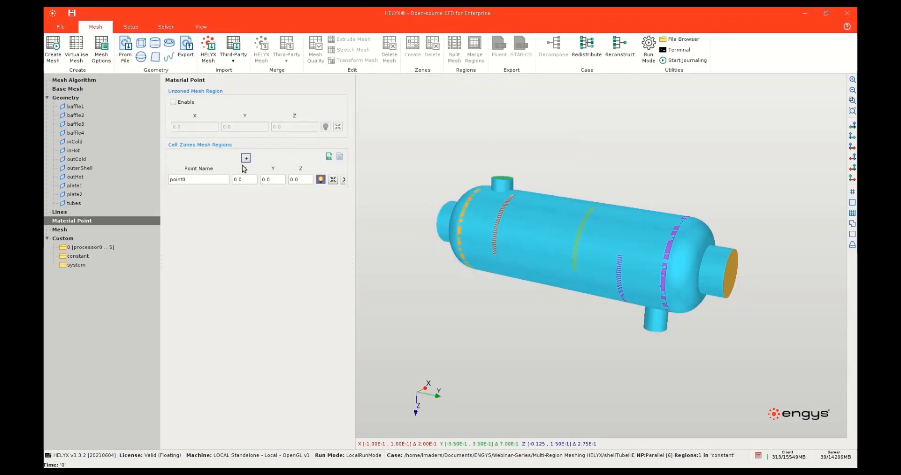
Add a second cell zone material point and name the first one coldRegion, keeping it at the origin
left_click(246, 159)
double_click(205, 180)
type("coldRegion")
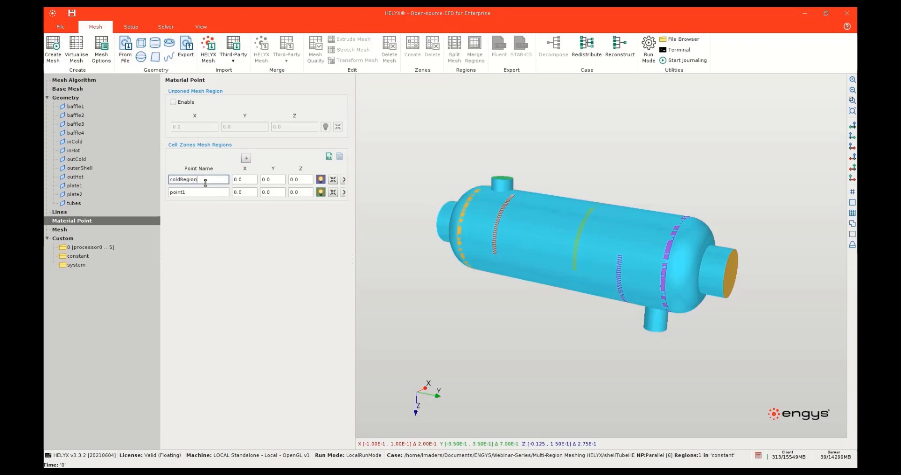
left_click(236, 182)
left_click(267, 181)
left_click(295, 182)
left_click(274, 181)
left_click(256, 180)
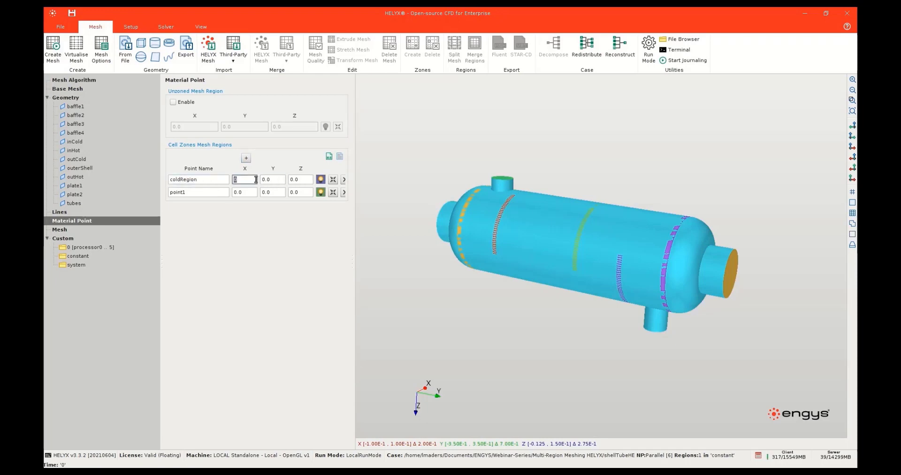
Name the second material point hotRegion and set its Z coordinate to 0.1
double_click(202, 193)
type("hotRegio")
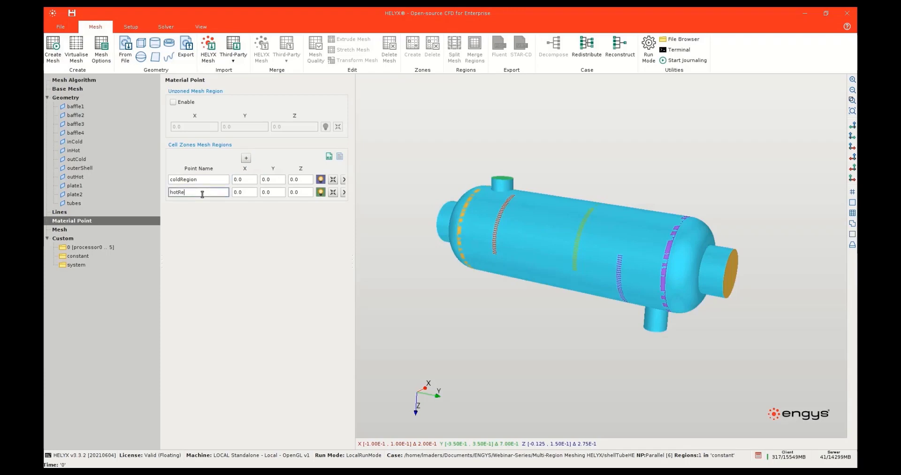
left_click(300, 192)
type("0.1")
left_click(281, 193)
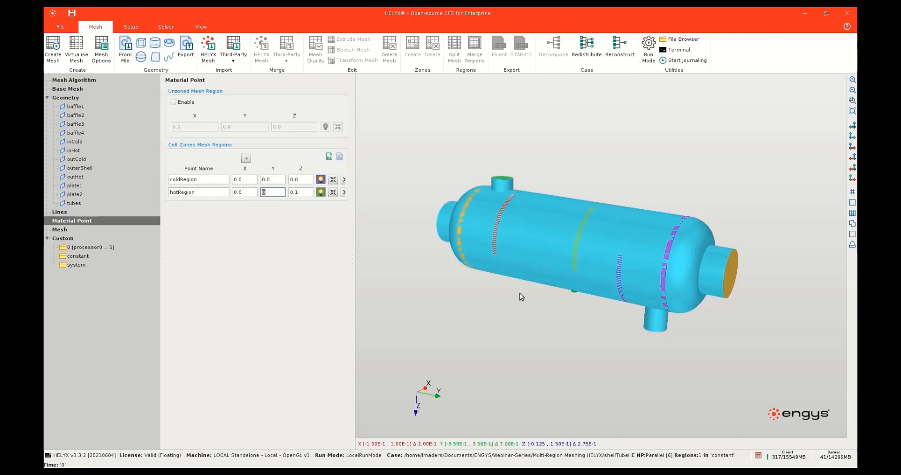
Show the geometry as wireframe and reposition the hotRegion material point in the 3D view
left_click_drag(519, 292, 545, 282)
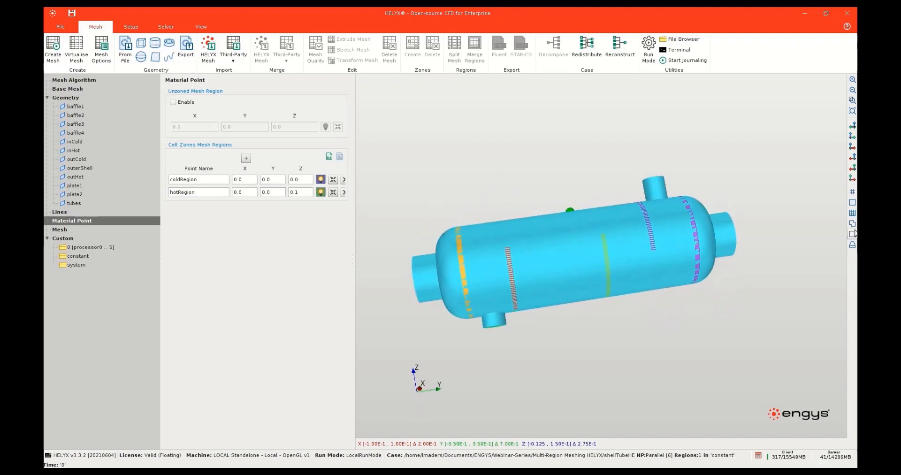
left_click(853, 194)
left_click_drag(628, 218, 577, 191)
left_click(577, 218)
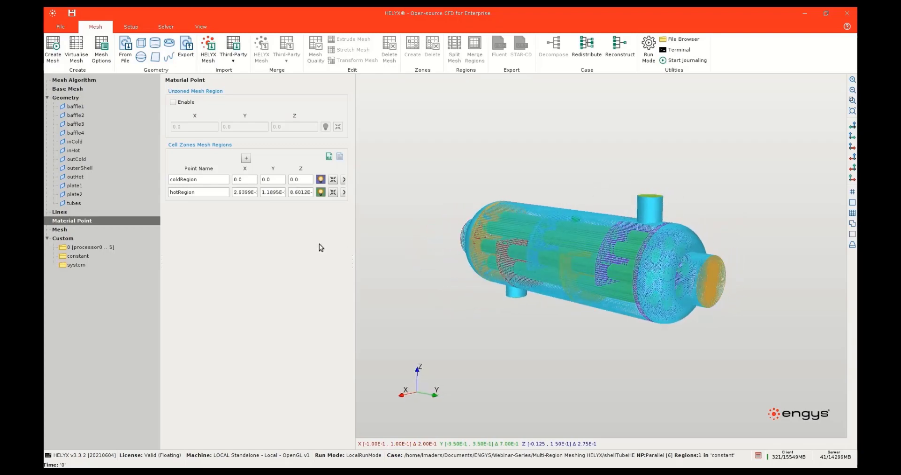
Create the mesh of the shell-and-tube heat exchanger using the defined material points
left_click(55, 57)
key("Return")
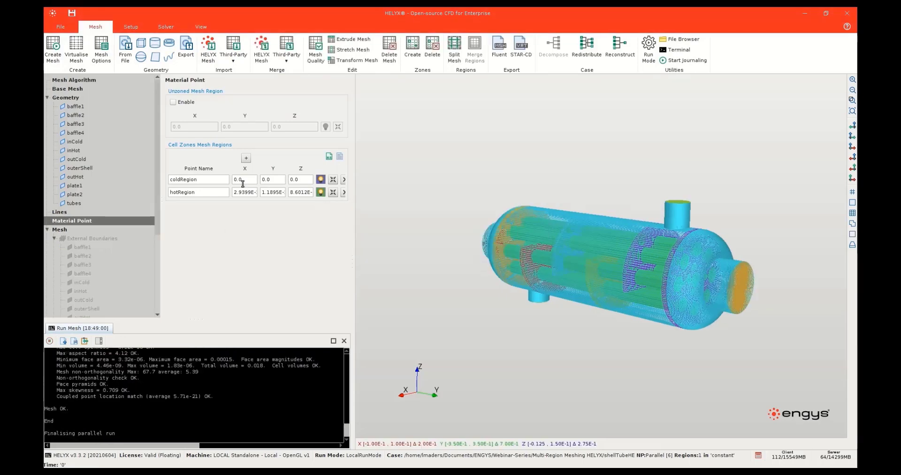
Hide all geometry surfaces and display the coldRegion and hotRegion cell zones of the mesh for inspection
left_click(201, 27)
scroll(93, 248, "down", 3)
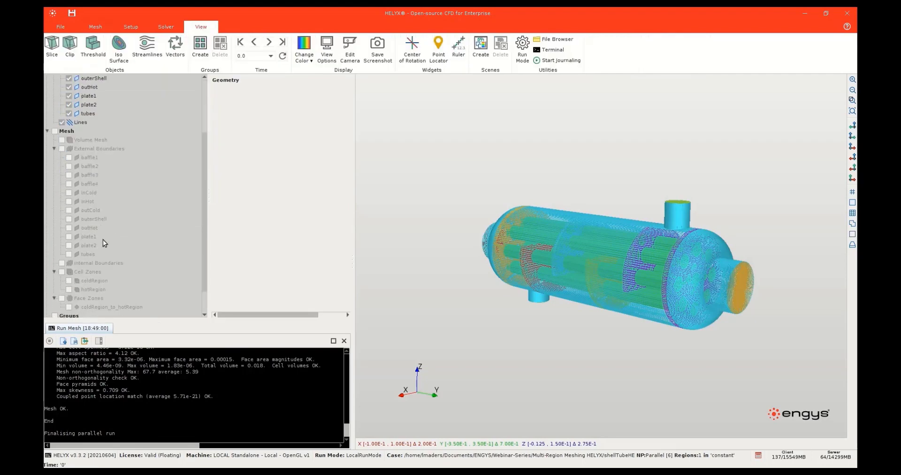
scroll(110, 167, "up", 3)
left_click(62, 87)
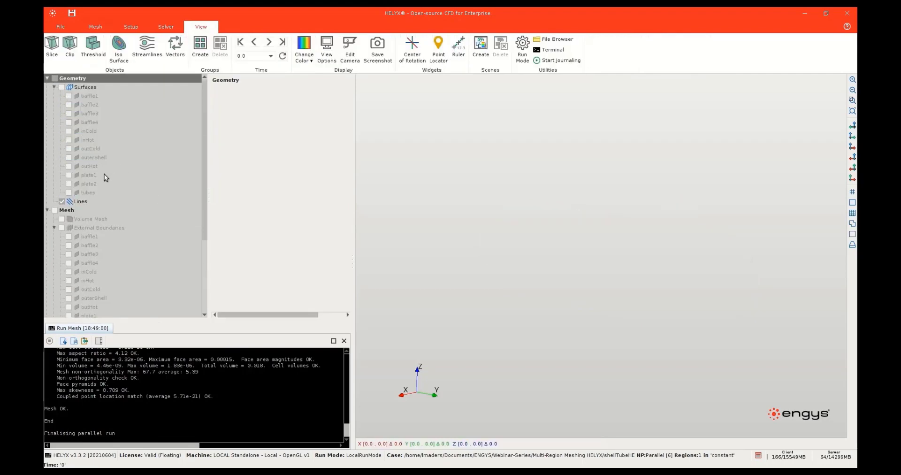
scroll(105, 182, "down", 4)
left_click(70, 254)
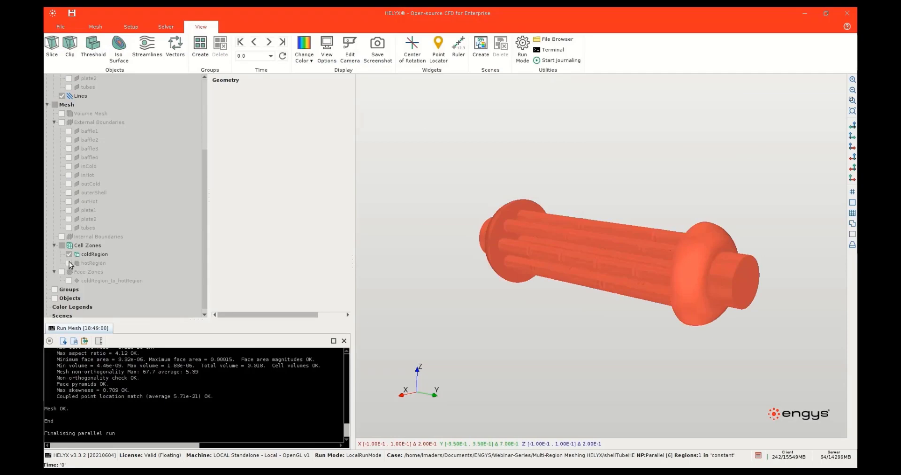
left_click(69, 262)
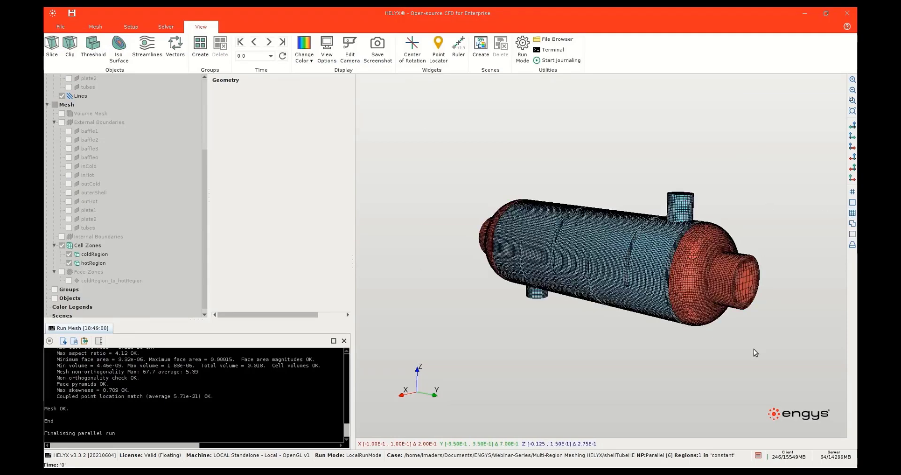
left_click_drag(696, 328, 640, 321)
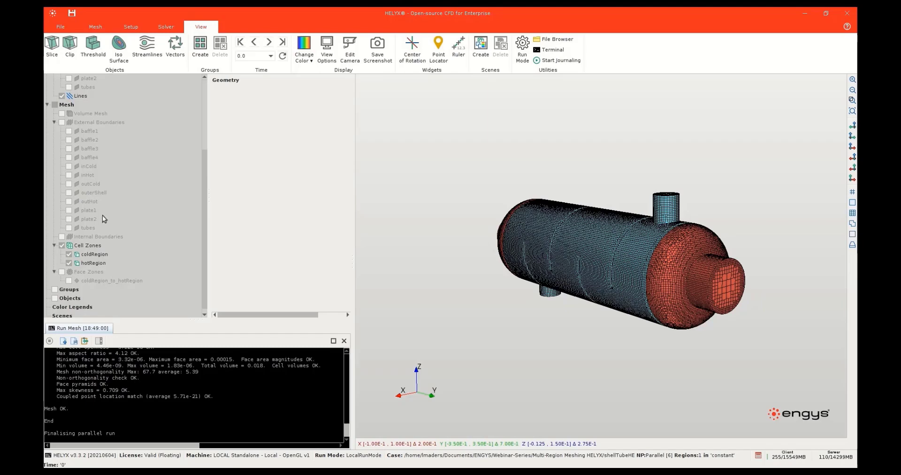
Split the mesh into coldRegion and hotRegion, keeping each cell zone assigned to its own region
left_click(95, 26)
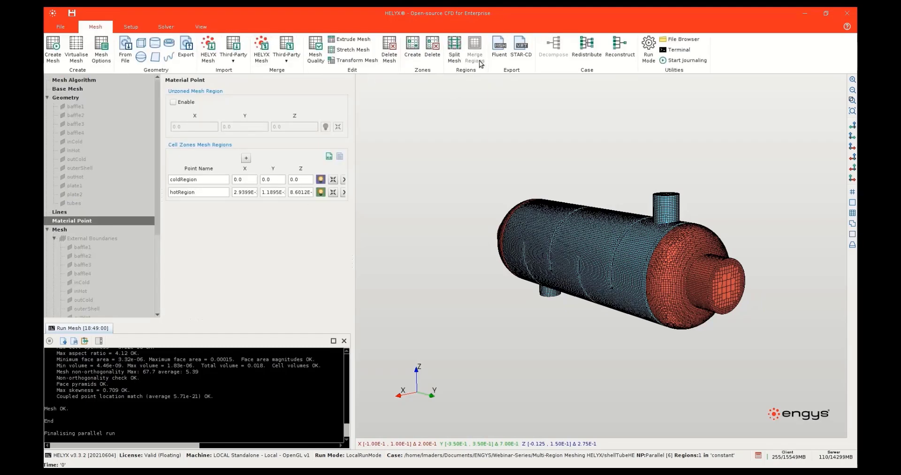
left_click(455, 60)
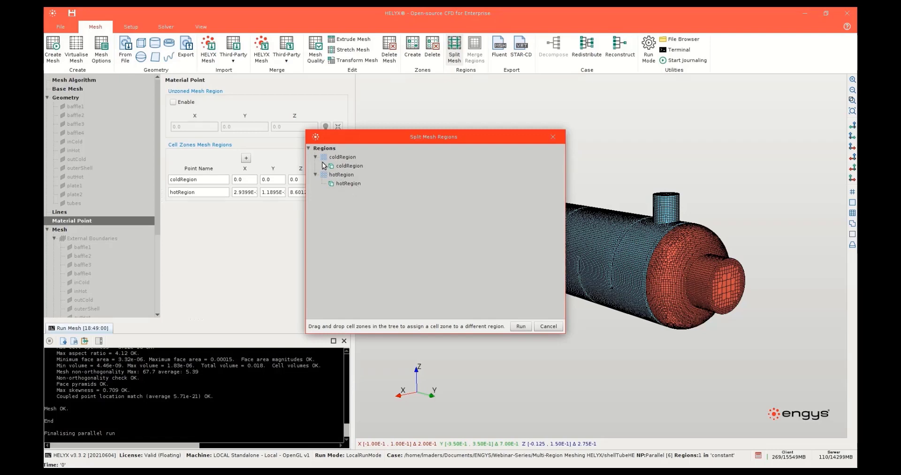
left_click(521, 326)
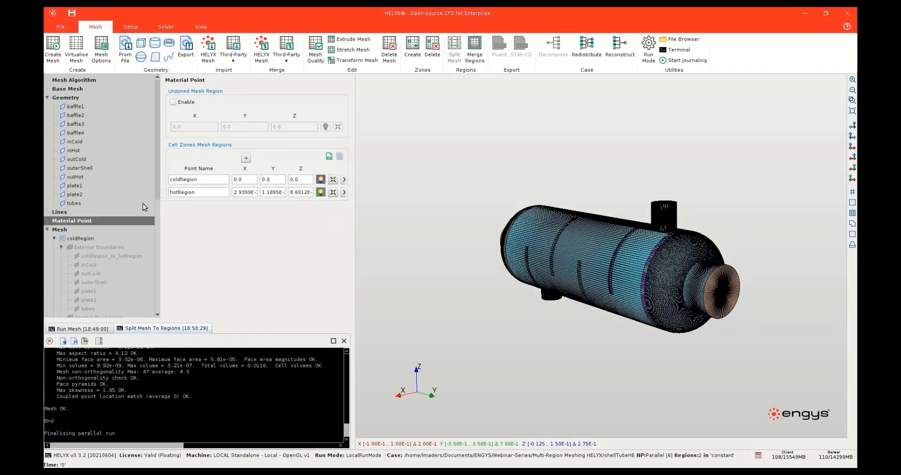
Examine the boundaries of the split regions, hiding the geometry surfaces and showing only coldRegion's coldRegion_to_hotRegion external boundary
left_click_drag(180, 198, 206, 201)
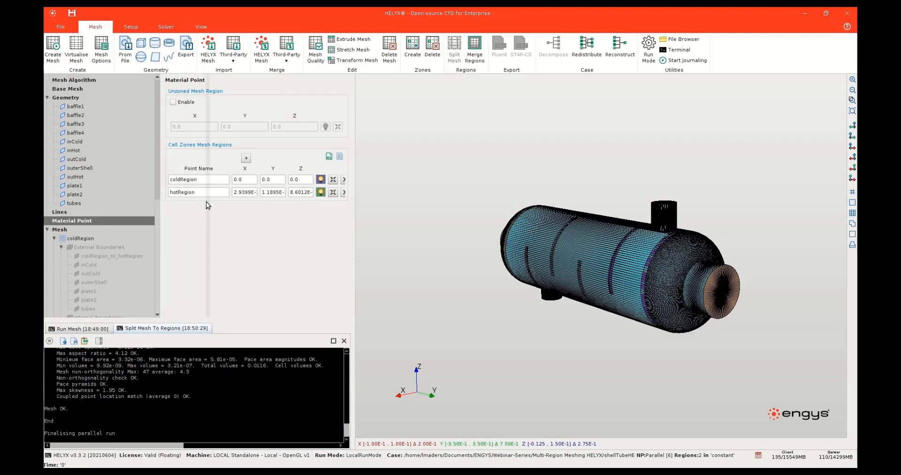
scroll(153, 201, "down", 2)
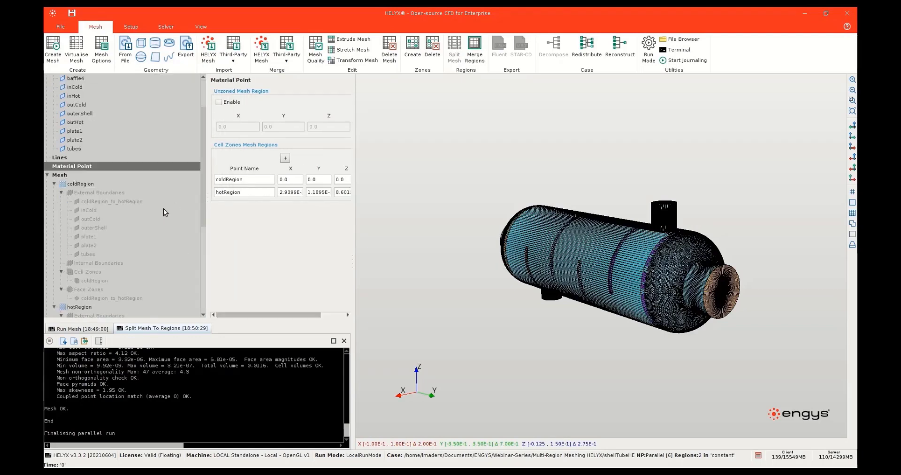
scroll(163, 212, "down", 1)
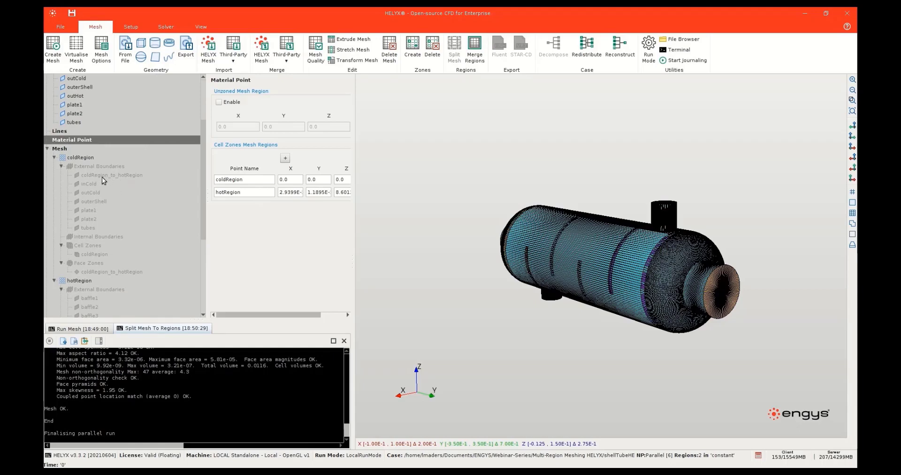
left_click(201, 26)
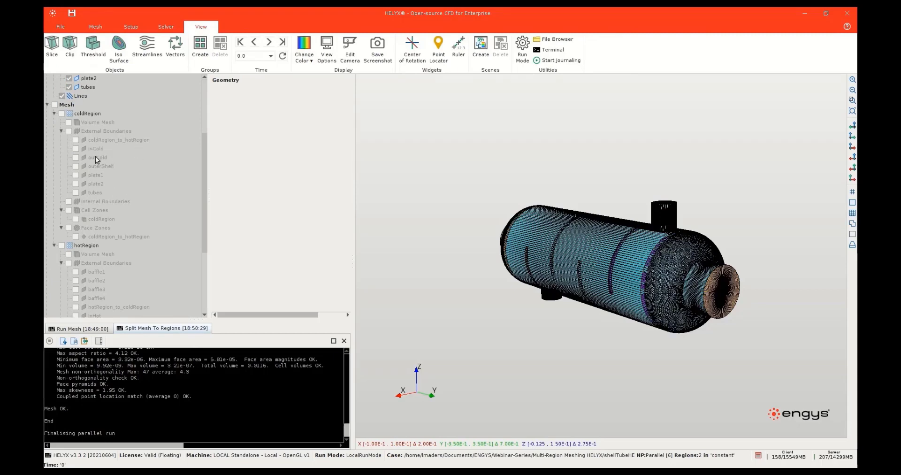
scroll(61, 94, "up", 4)
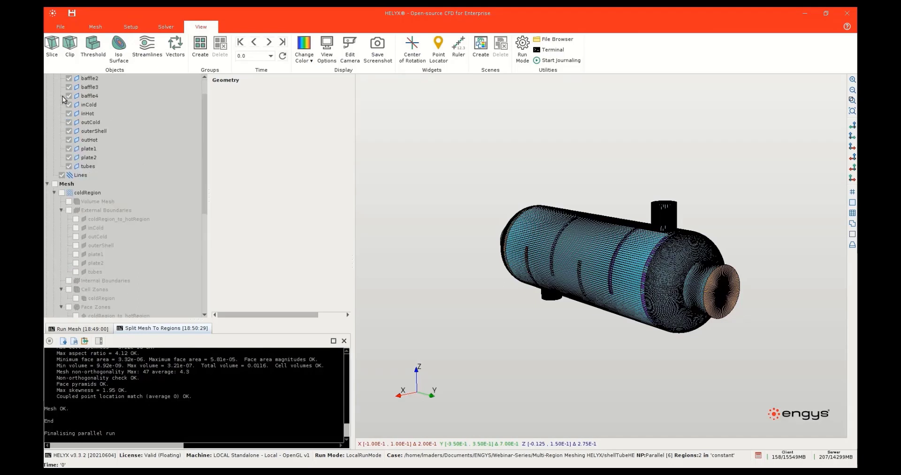
left_click(61, 89)
scroll(64, 136, "down", 2)
scroll(75, 169, "down", 1)
left_click(76, 166)
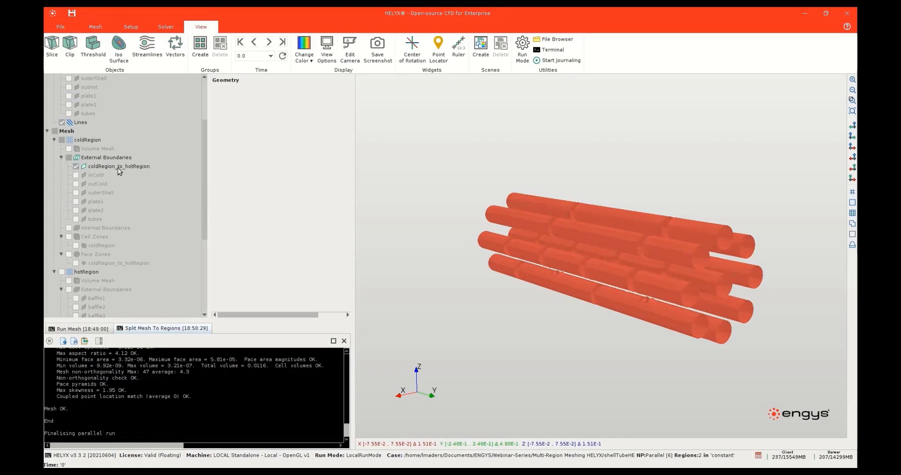
Show the hotRegion_to_coldRegion boundary with mesh edges instead of its coldRegion counterpart, and add all coldRegion external boundaries to the view
scroll(79, 170, "down", 2)
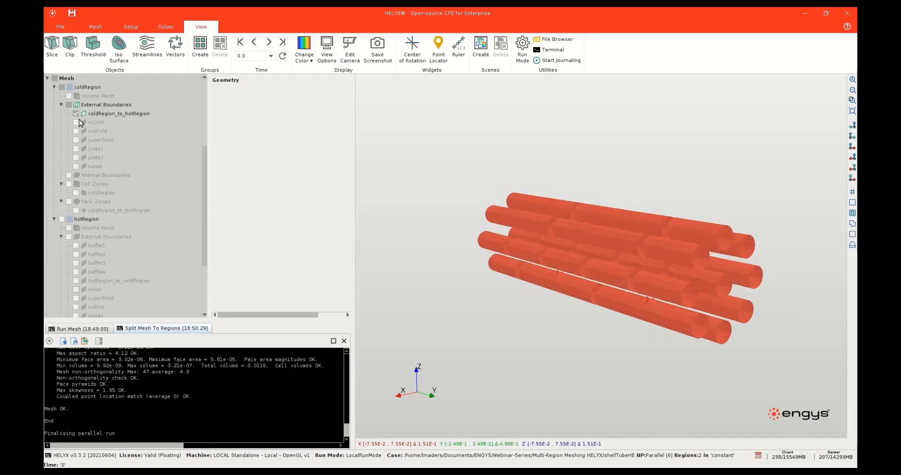
left_click(76, 113)
left_click(76, 281)
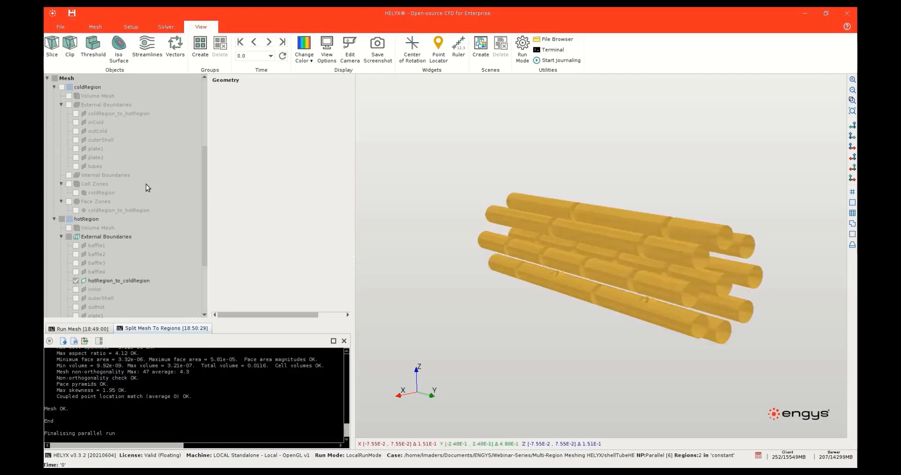
left_click(852, 213)
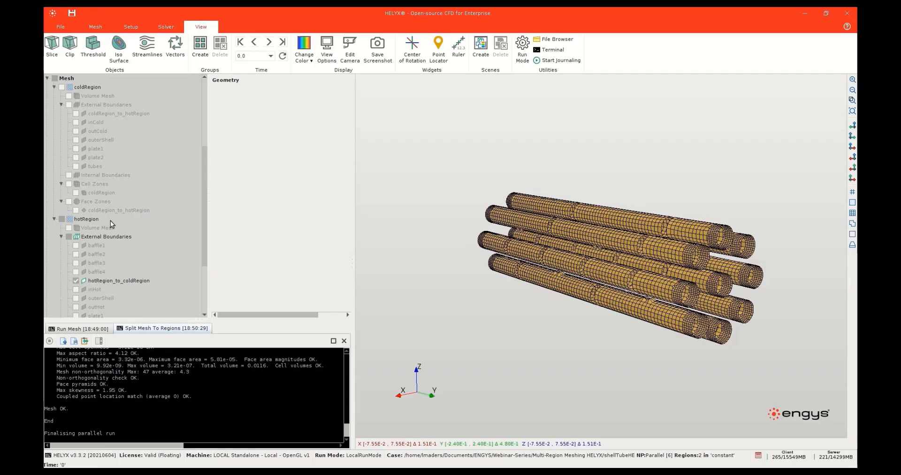
left_click(69, 105)
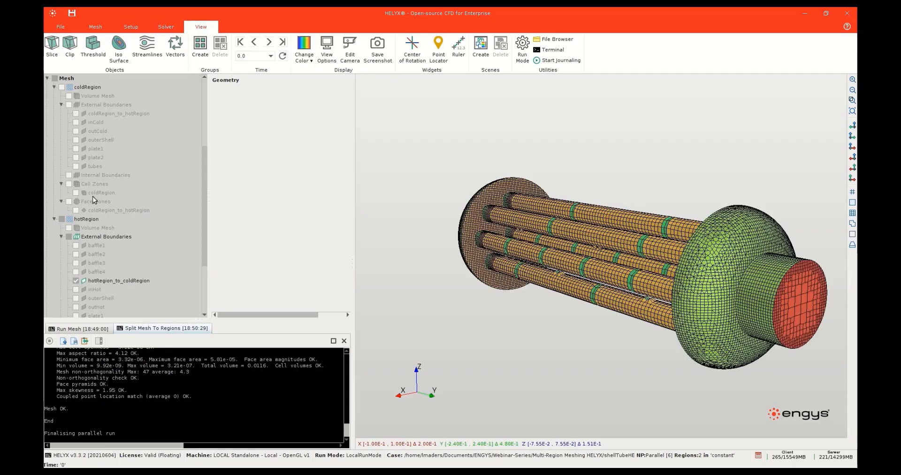
Review the case setup's external boundary settings for the coldRegion_to_hotRegion and hotRegion_to_coldRegion interfaces
left_click(141, 27)
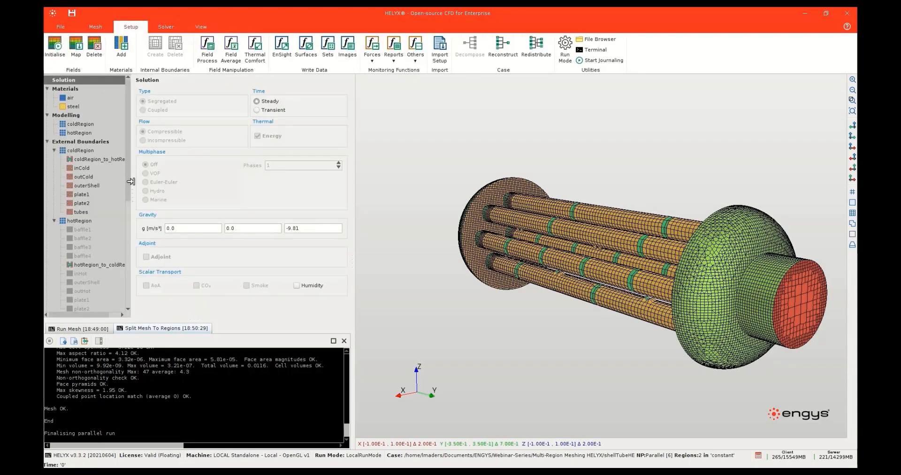
left_click_drag(130, 187, 176, 191)
left_click(120, 160)
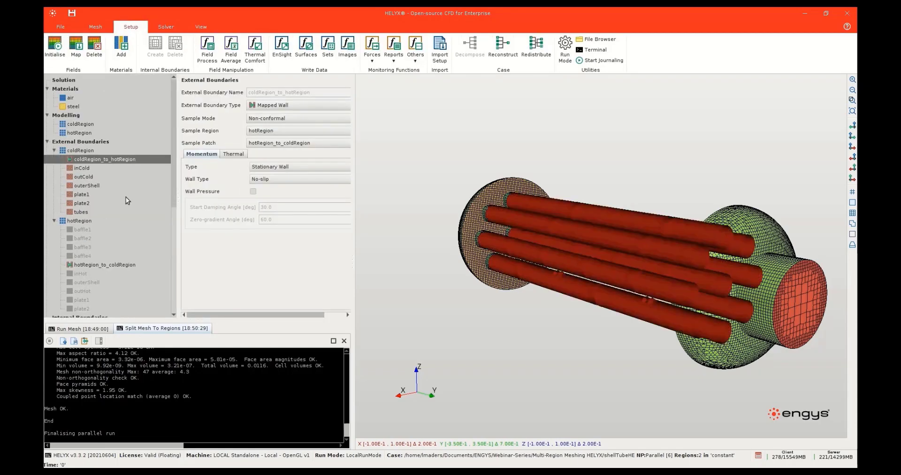
left_click(95, 266)
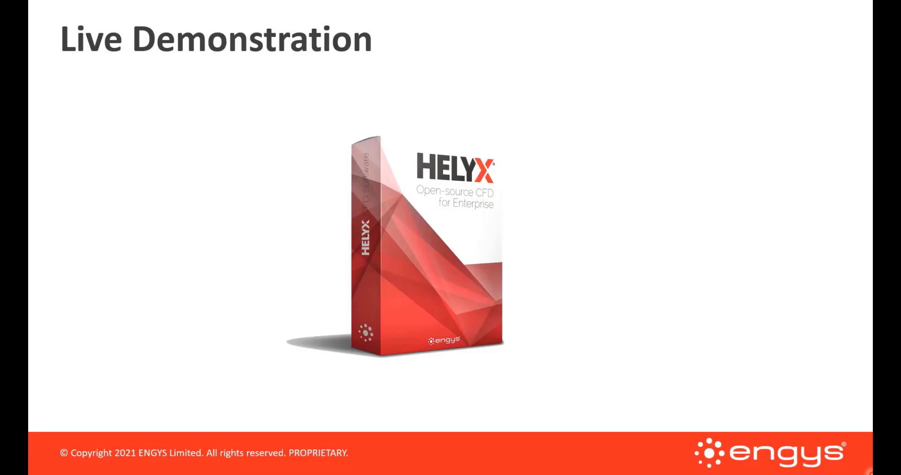
key("Right")
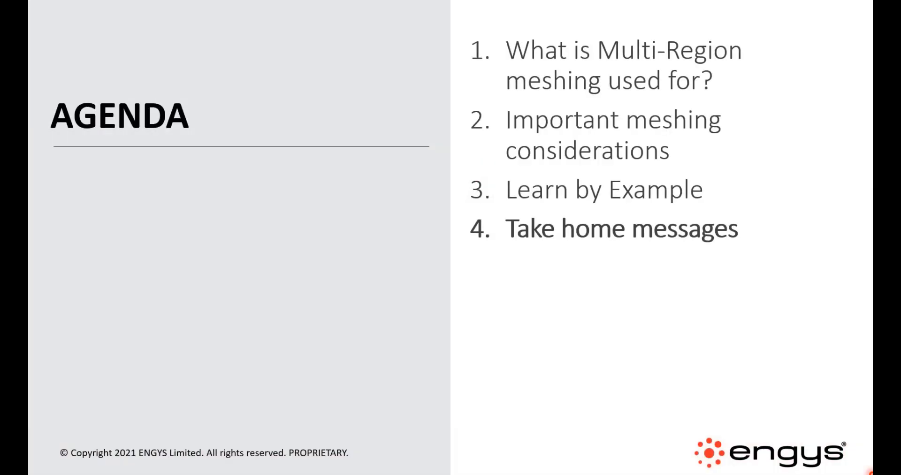
key("Right")
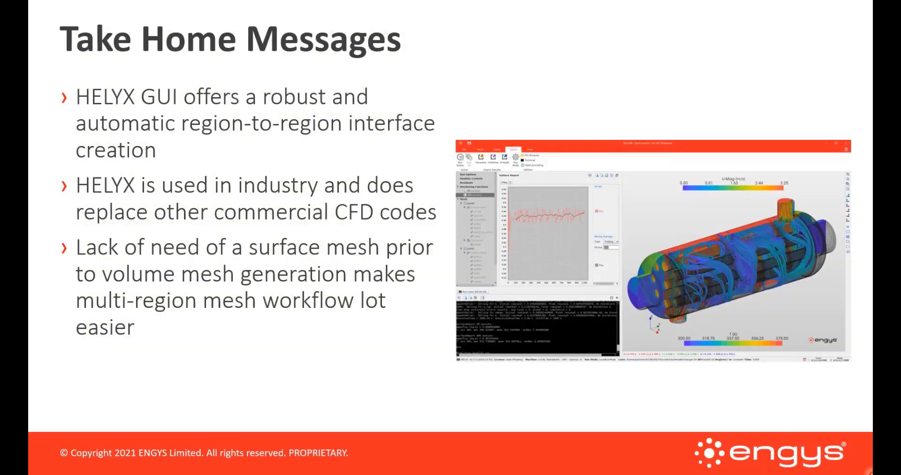